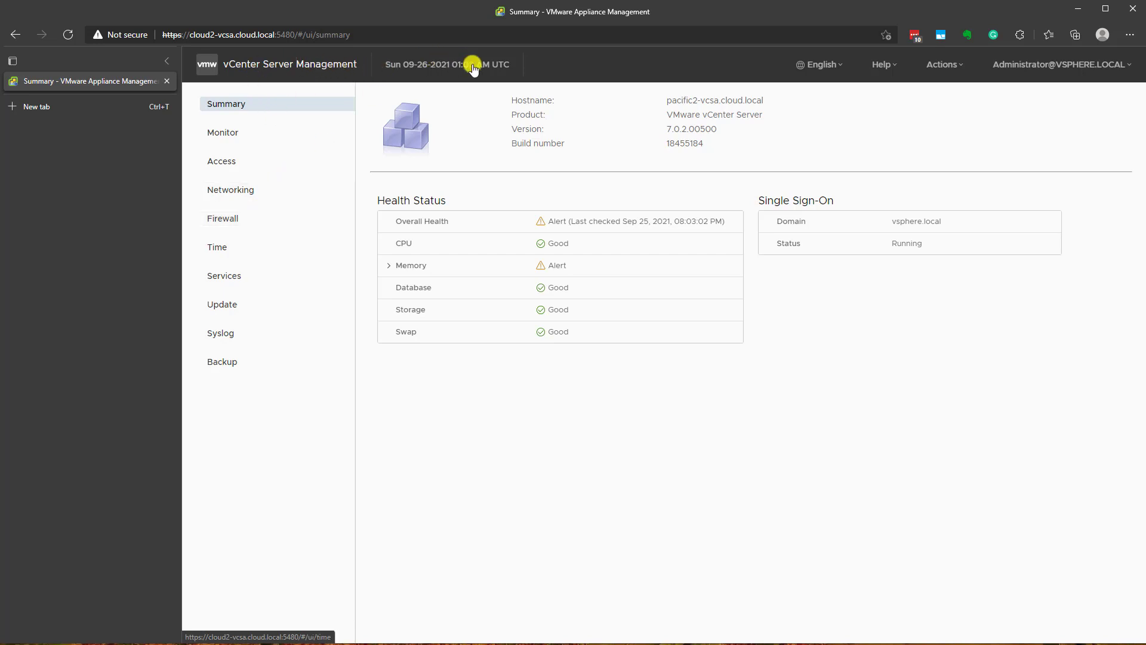
left_click(297, 35)
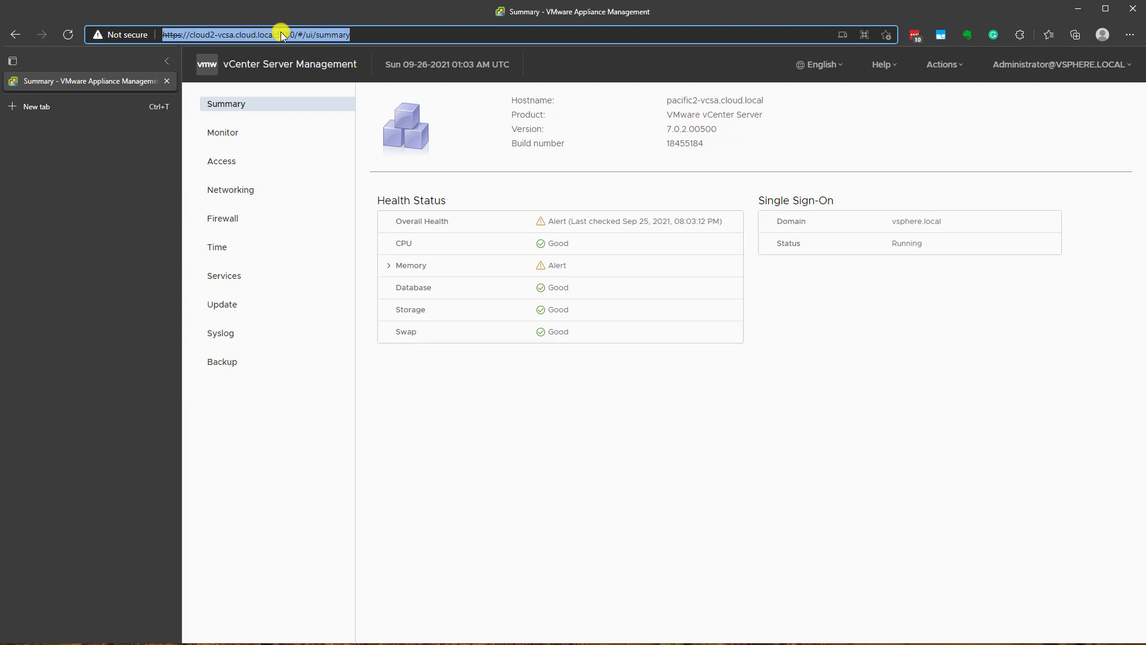
left_click(278, 36)
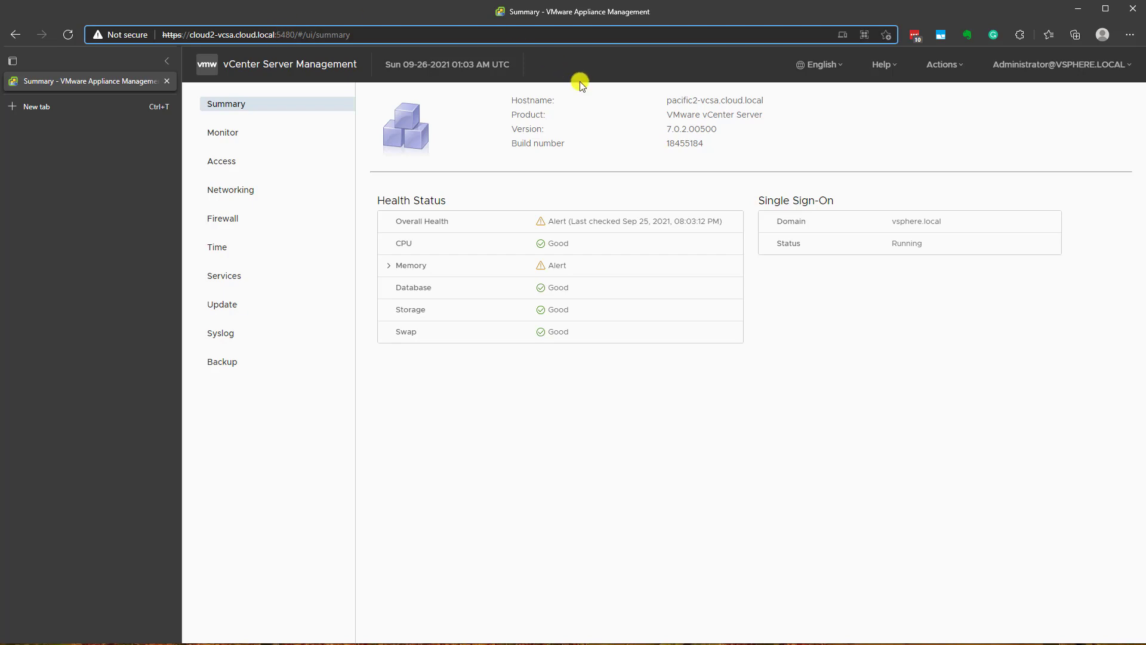
left_click_drag(667, 130, 711, 135)
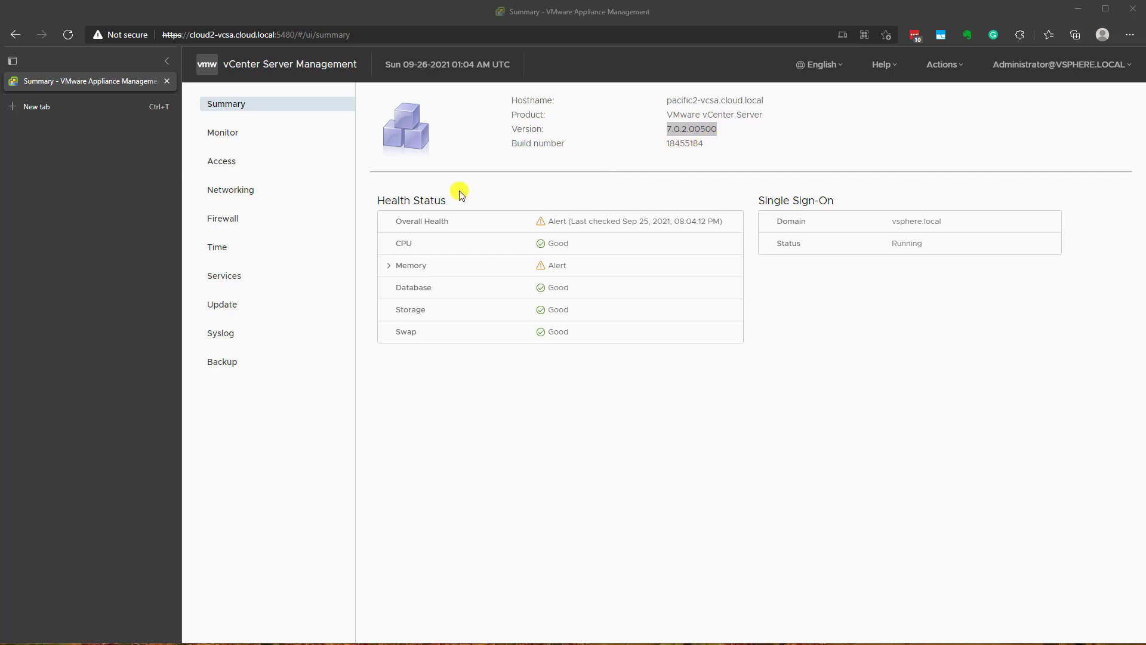
Step: Go to the Firewall page and open a blank New Firewall Rule form
left_click(237, 221)
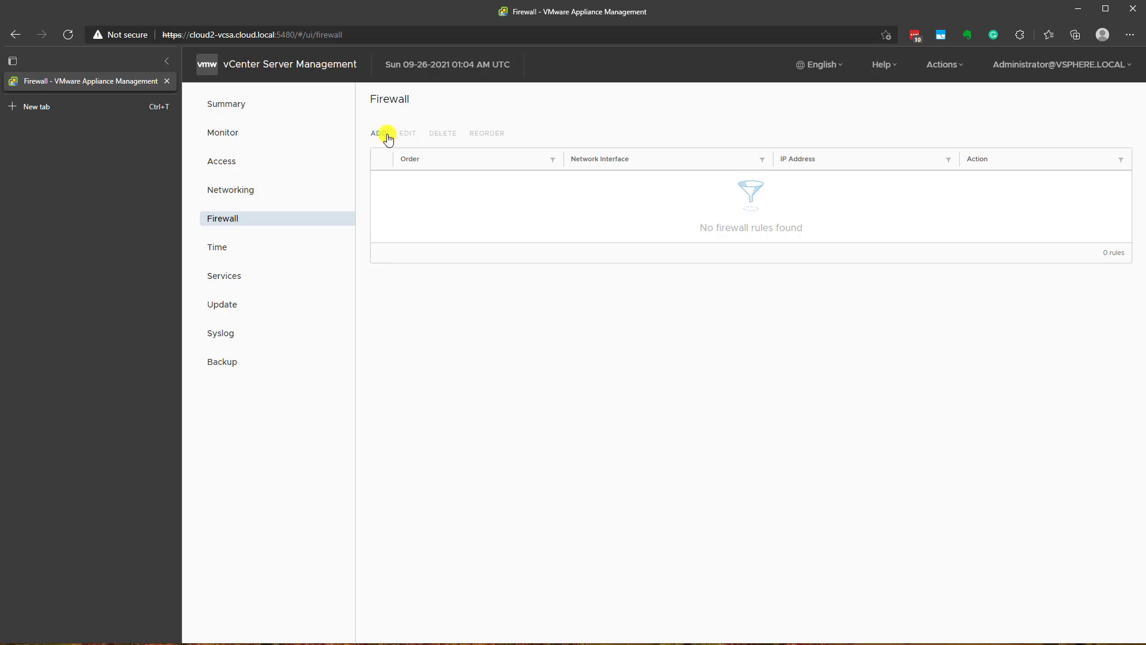
left_click(379, 133)
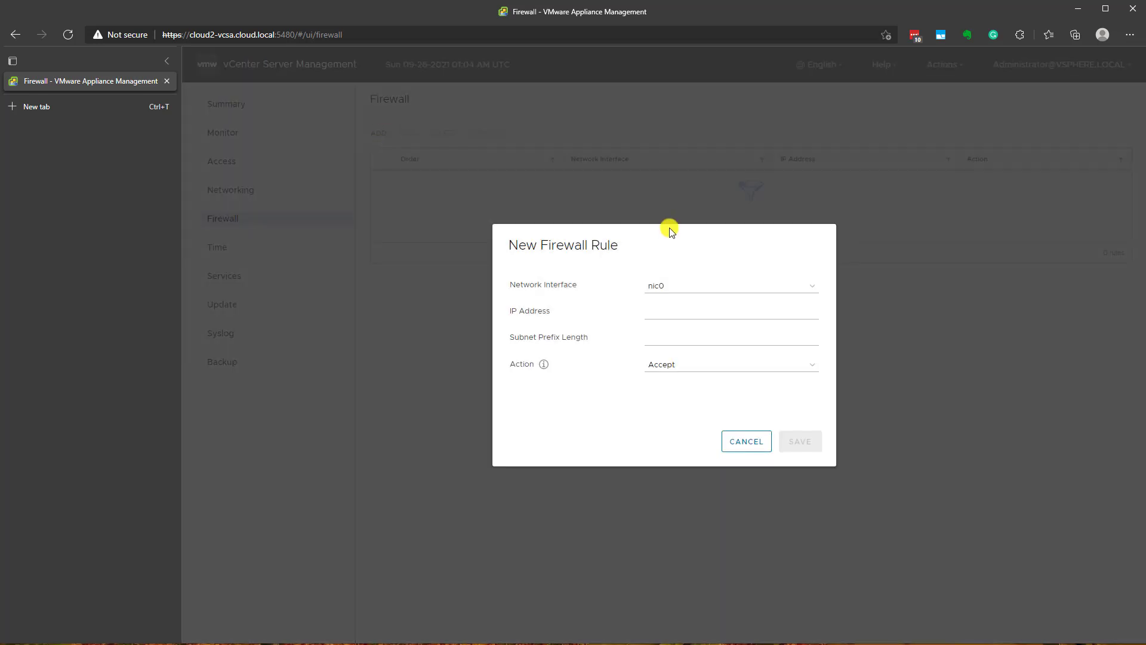
left_click_drag(509, 247, 675, 256)
left_click(612, 257)
Step: Fill in the rule with IP 192.168.1.0, prefix length 24, and action Reject
left_click(666, 315)
type("192.168.1.0")
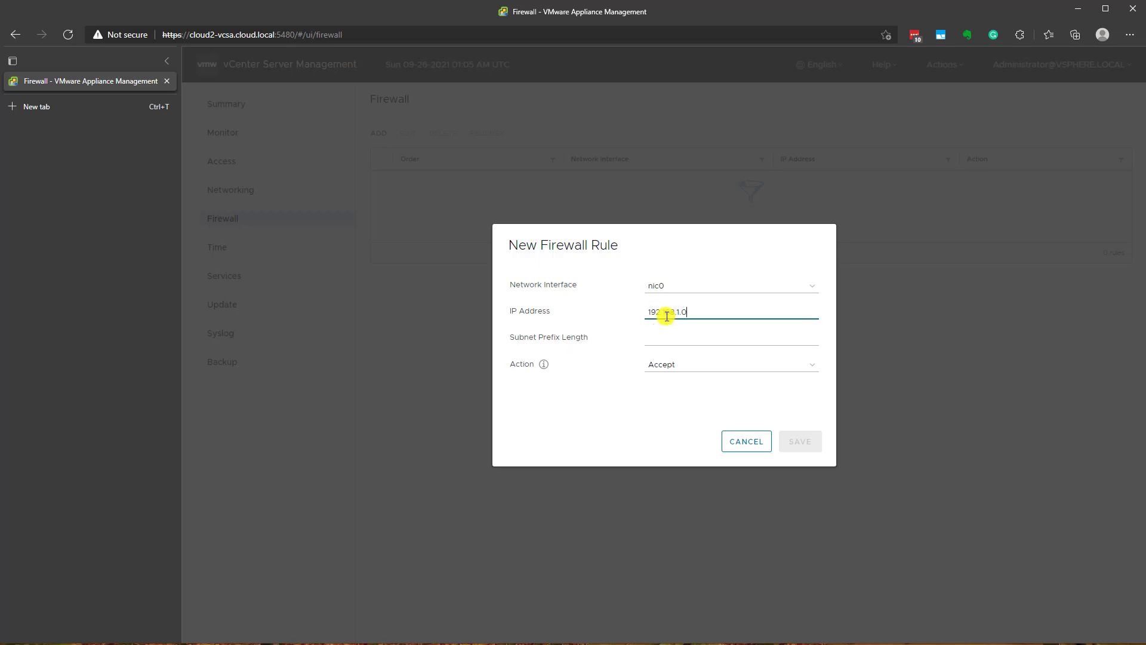
key("Tab")
type("24")
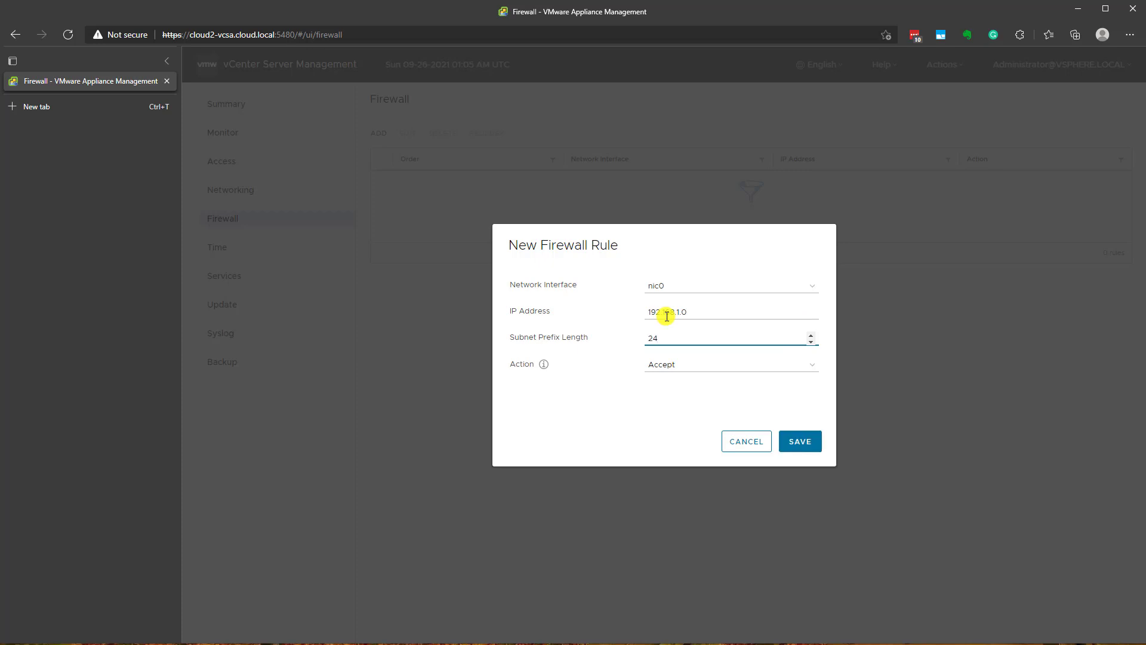
left_click_drag(696, 311, 656, 314)
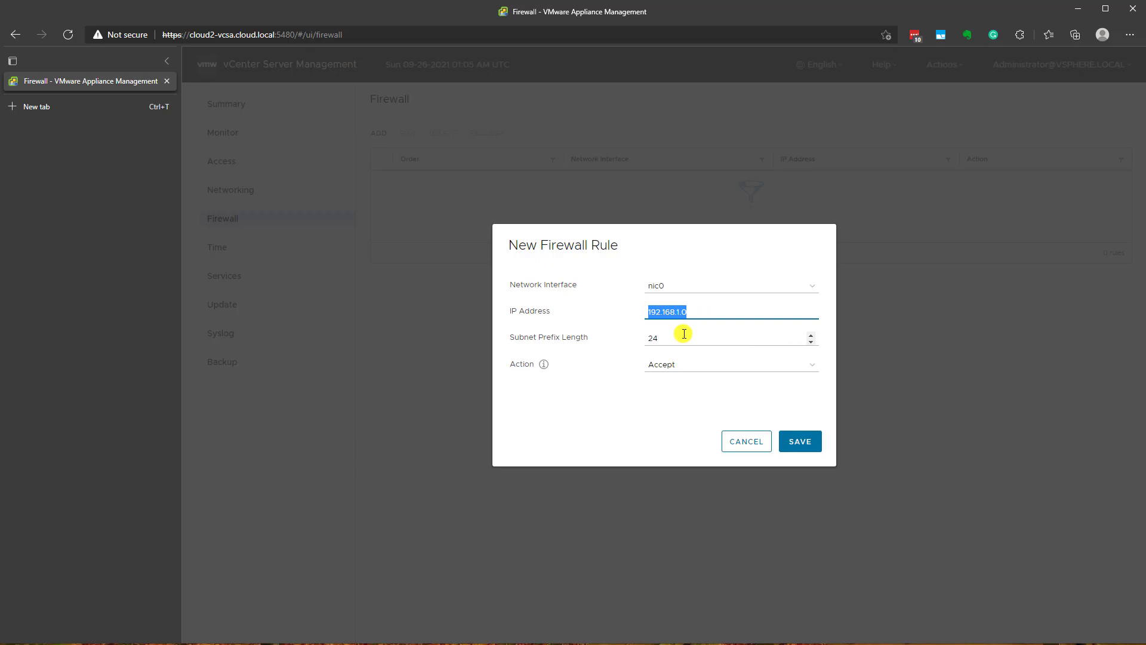
left_click(685, 306)
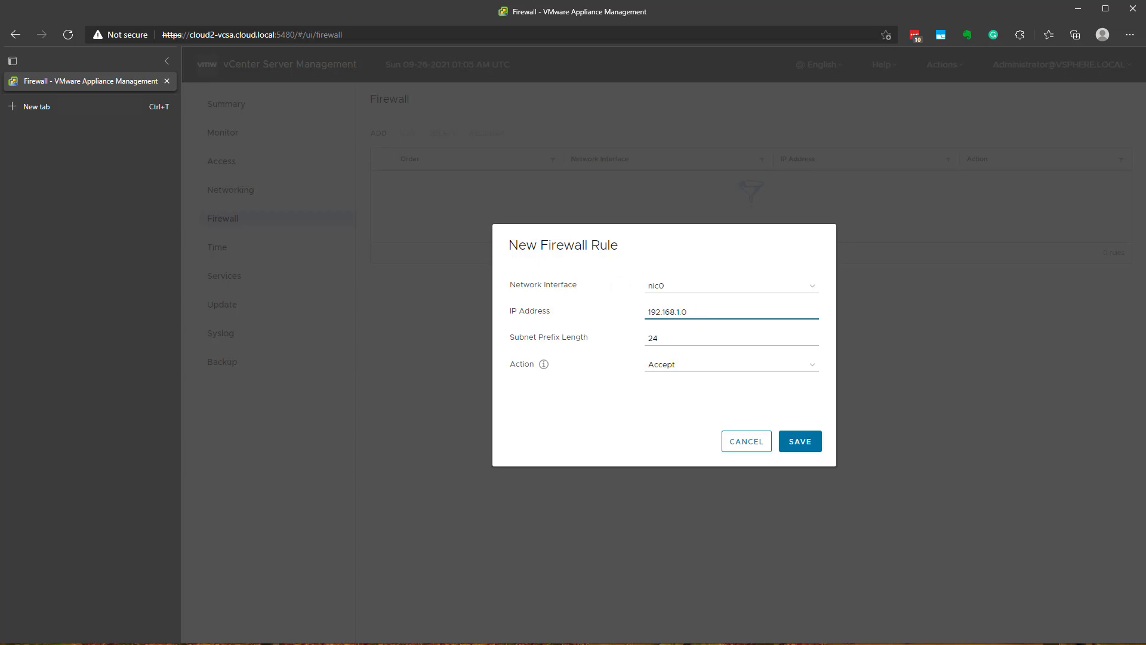
left_click(666, 342)
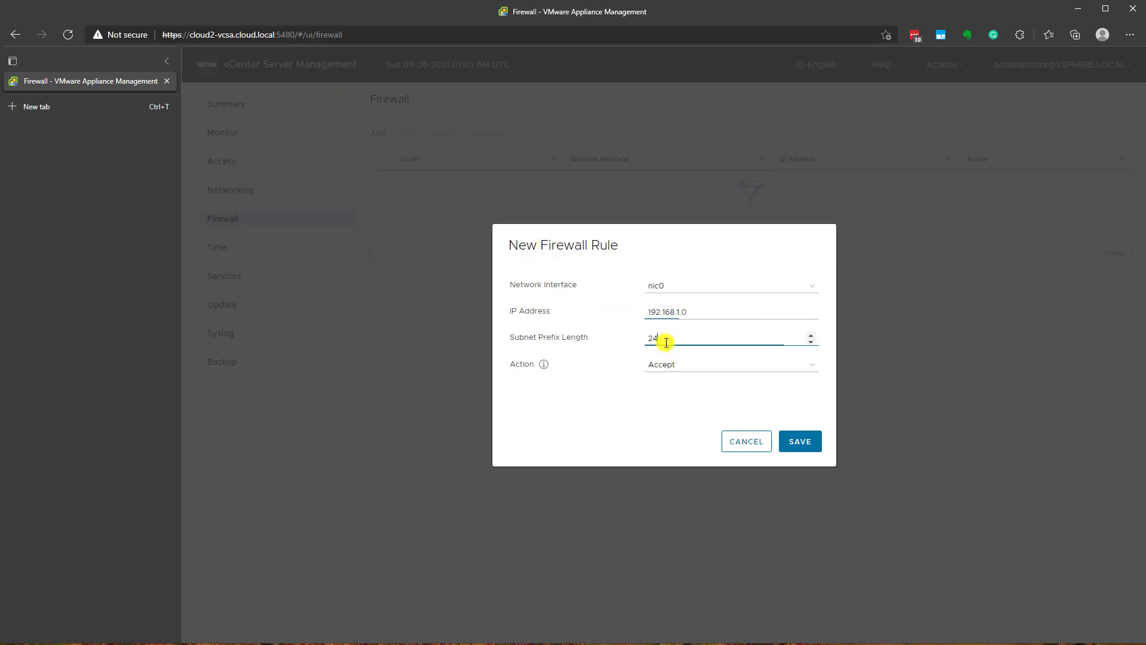
left_click(697, 365)
left_click(667, 402)
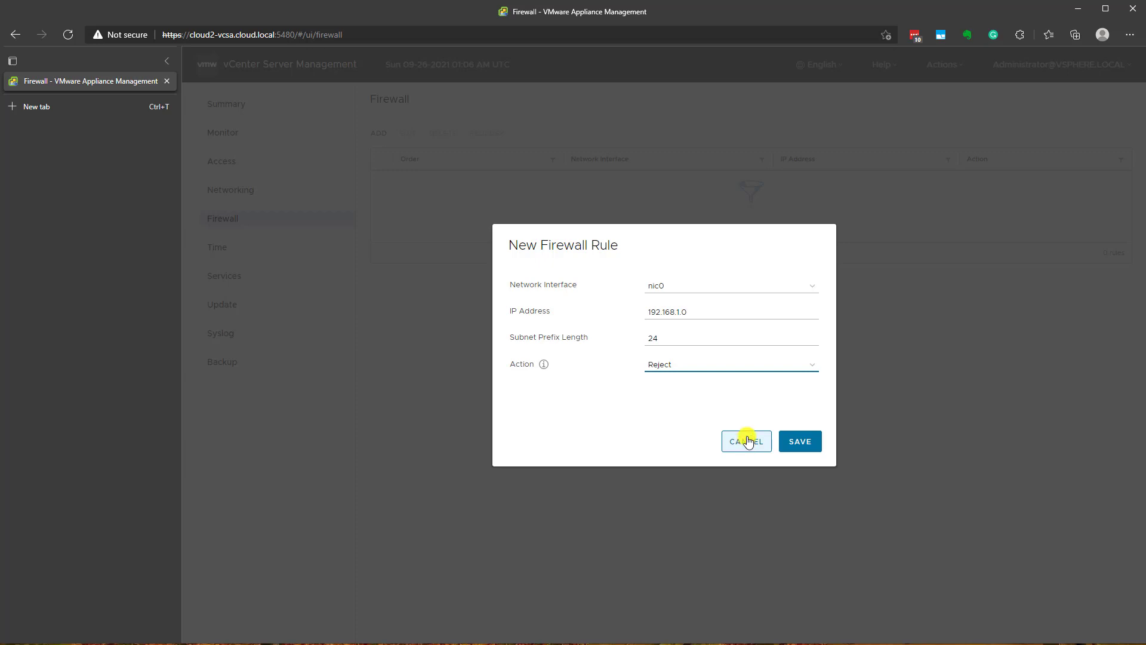
left_click(795, 444)
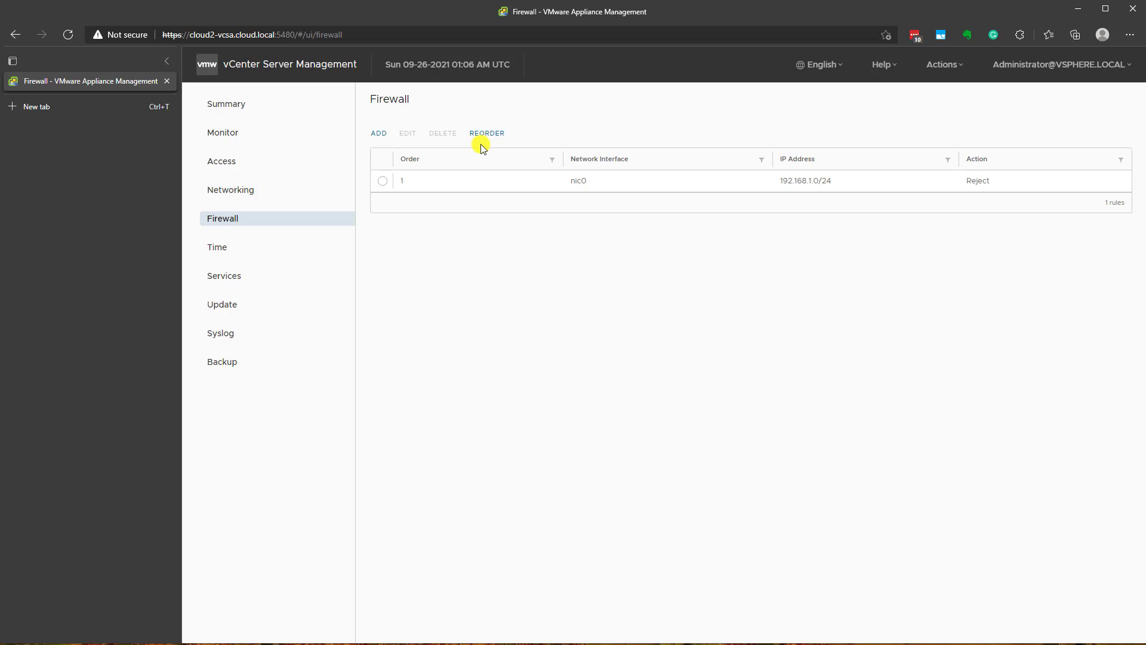
left_click_drag(991, 180, 550, 185)
left_click(766, 207)
left_click_drag(988, 207, 639, 177)
left_click_drag(568, 177, 384, 182)
left_click(383, 181)
left_click(443, 133)
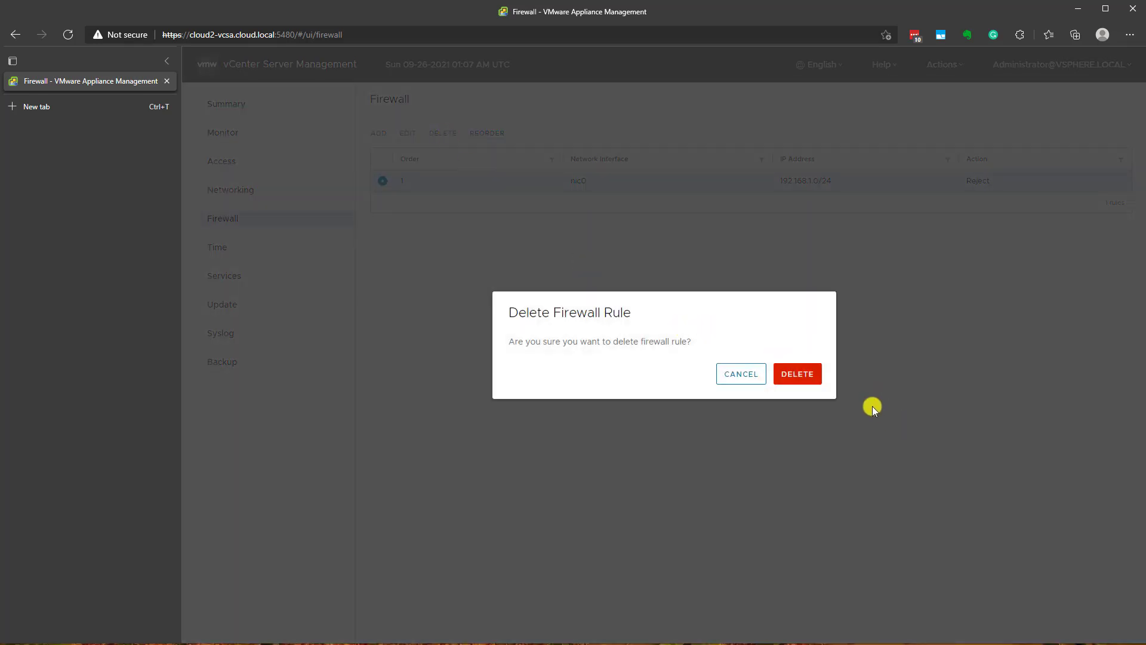
left_click(746, 376)
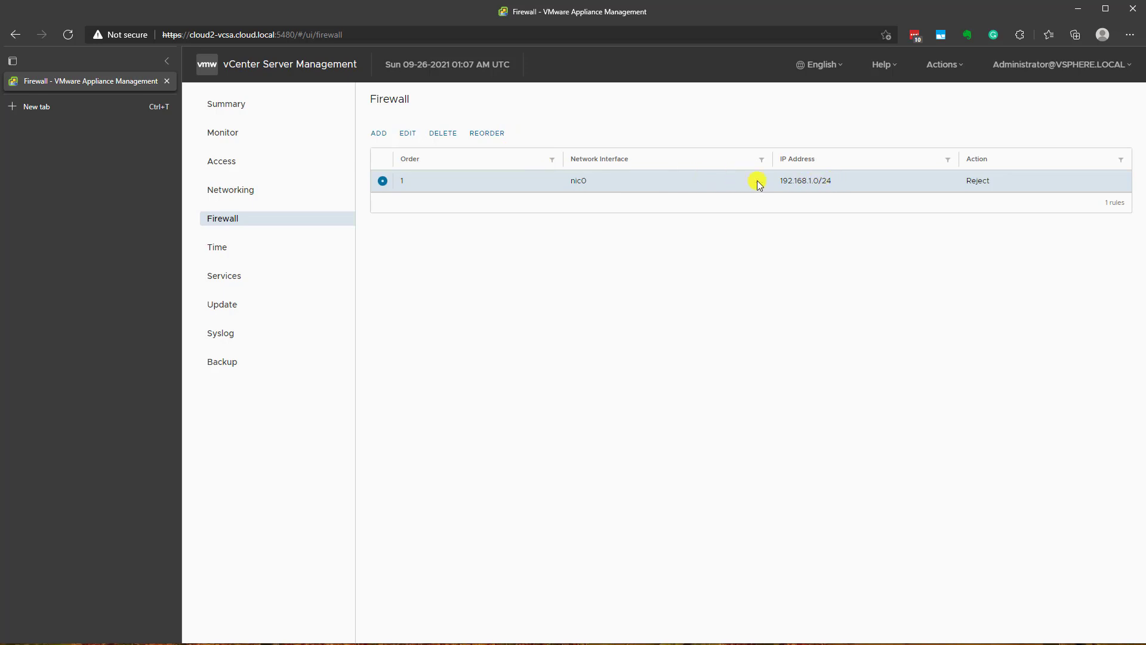
Step: Add and save a nic0 Accept rule for 192.168.1.100 with prefix length 24
left_click(379, 136)
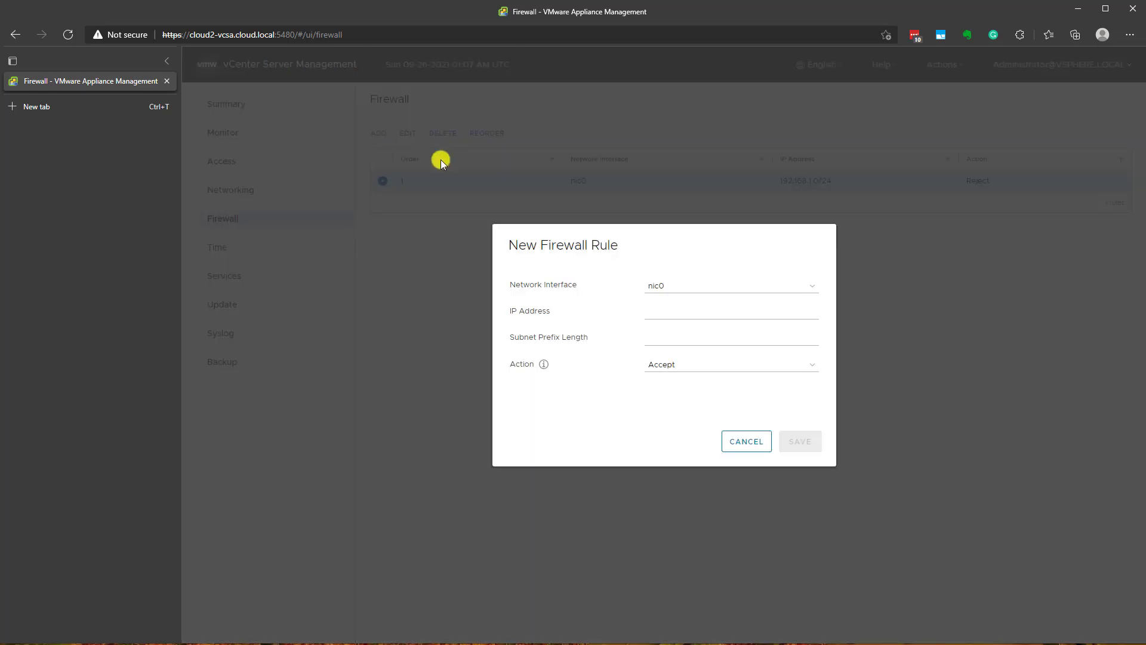
left_click(659, 308)
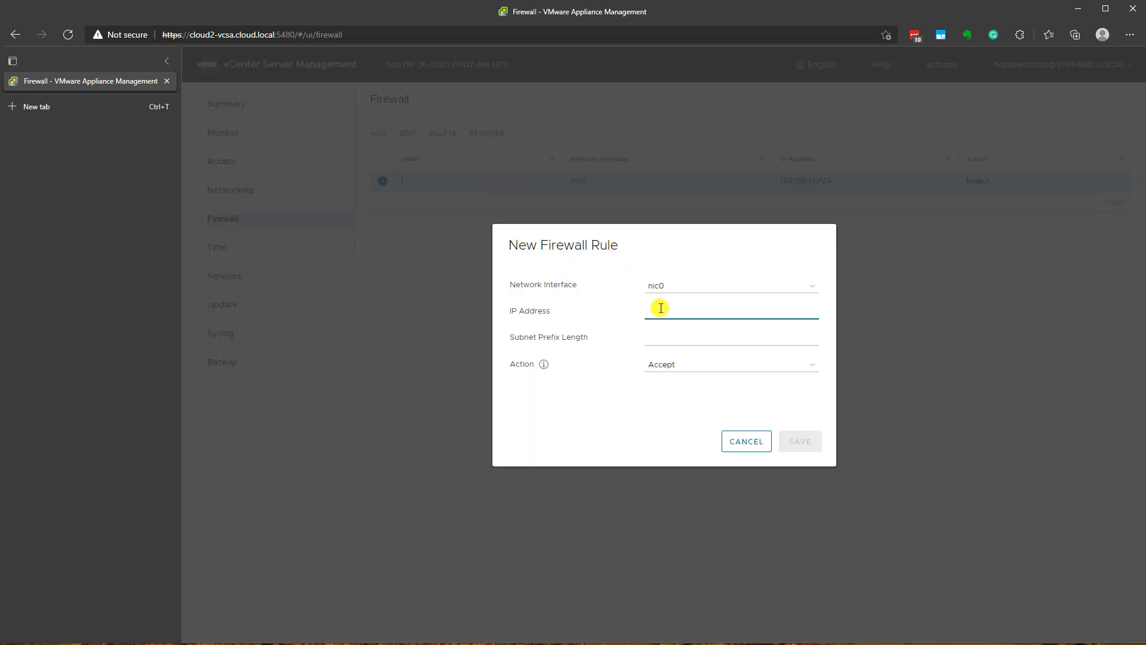
type("192.168.1.100")
key("Tab")
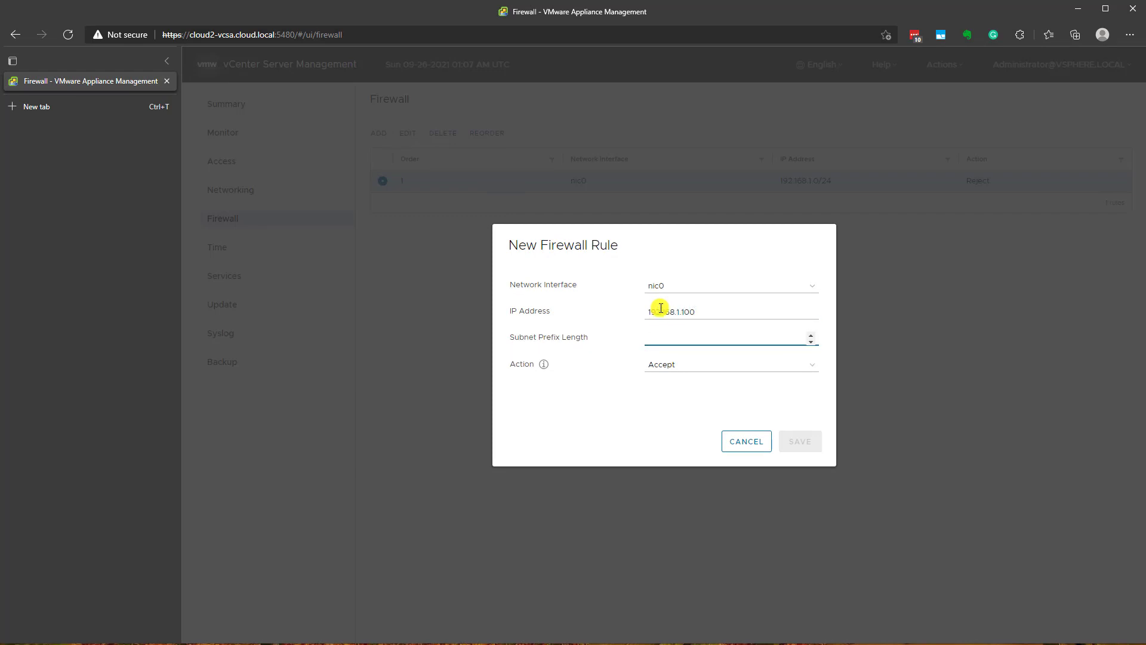
type("24")
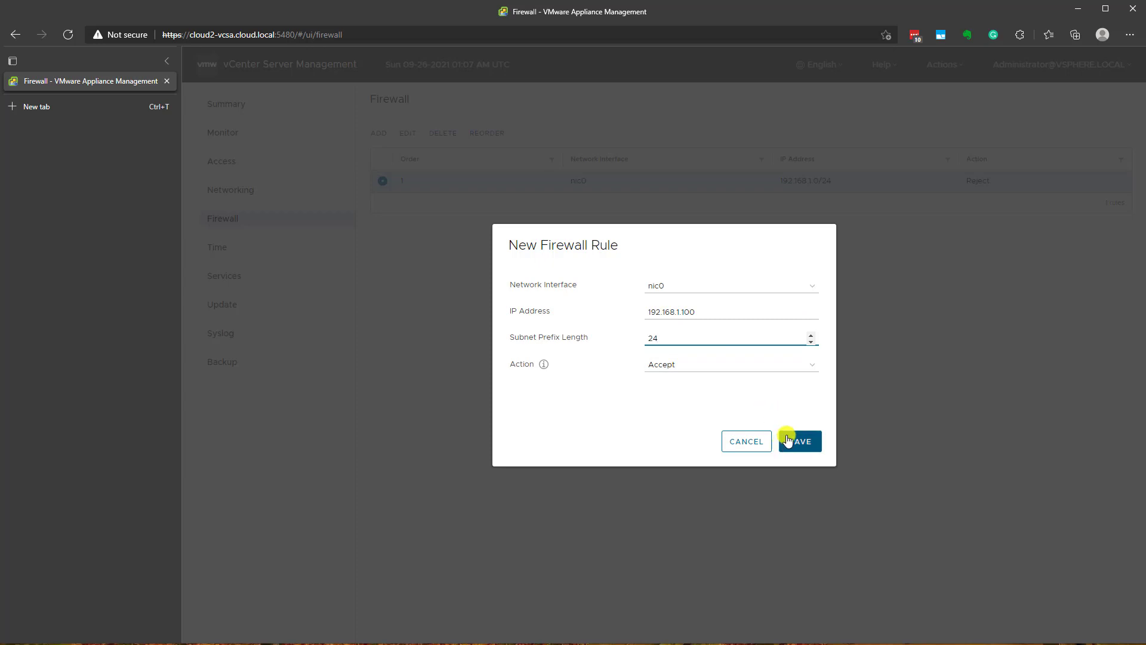
left_click(696, 313)
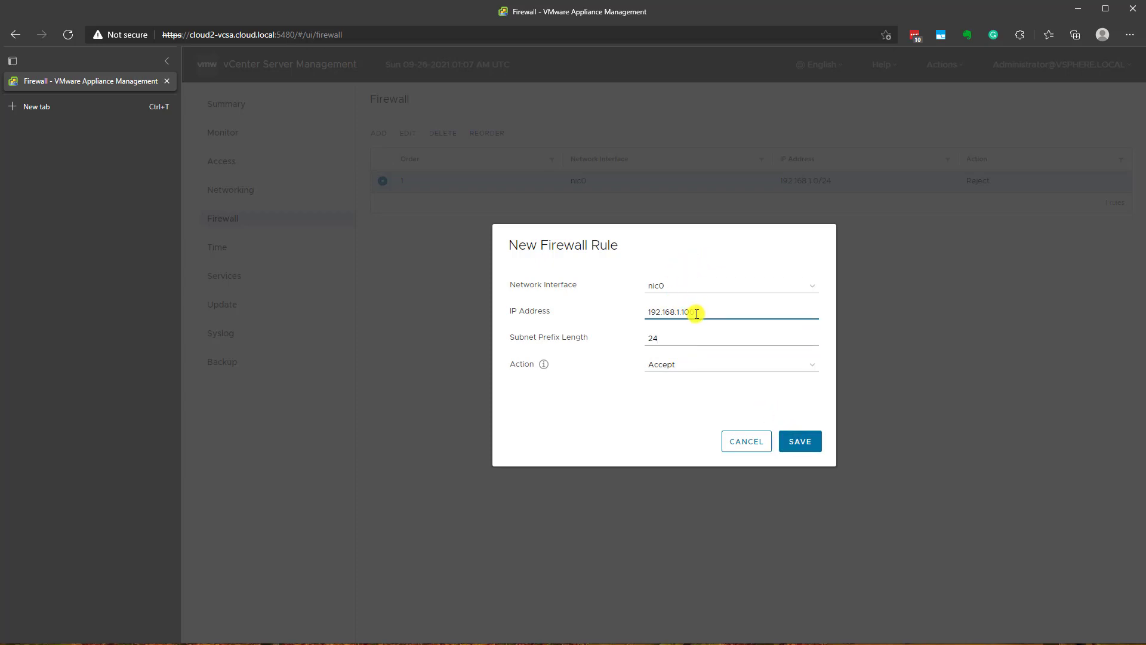
left_click_drag(696, 313, 685, 317)
left_click(799, 441)
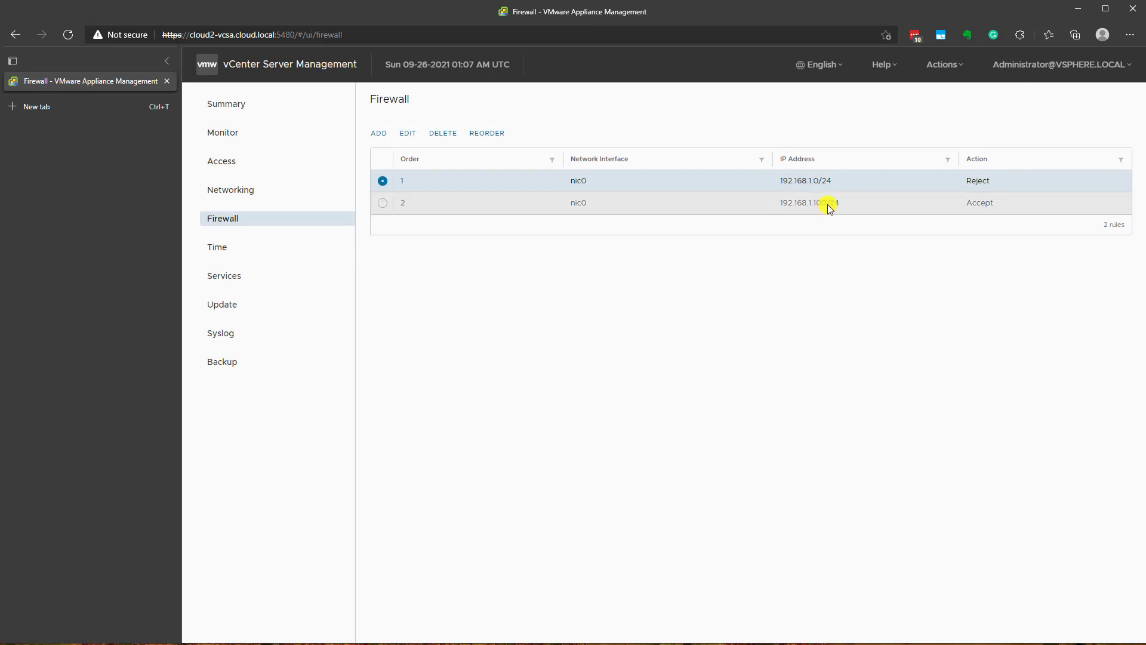
left_click(829, 207)
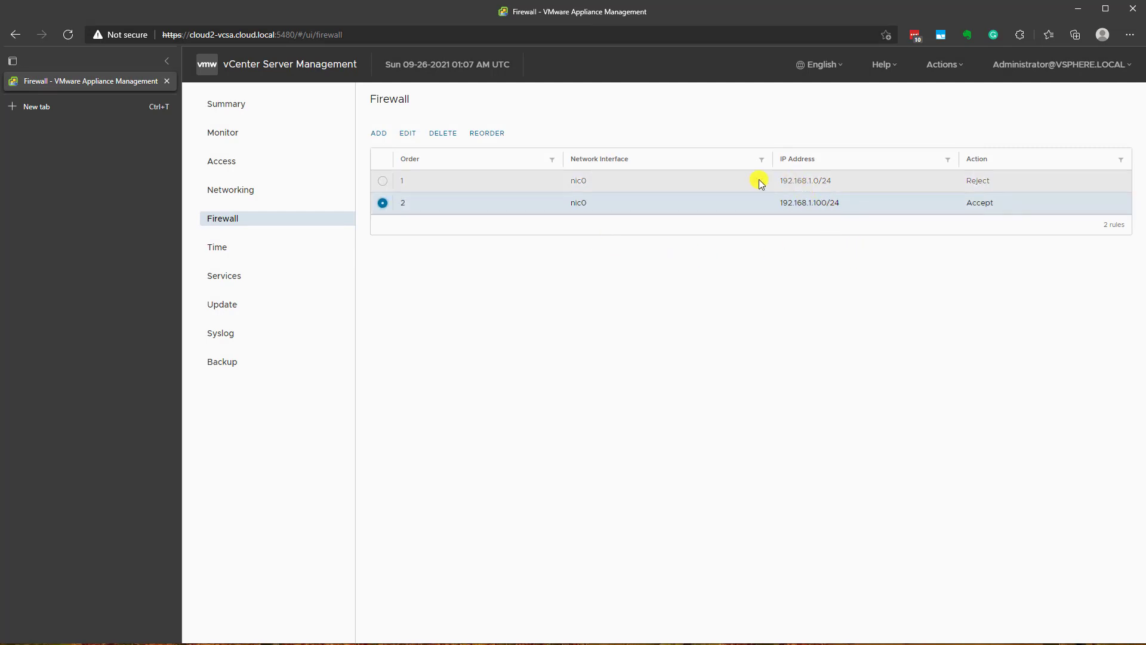
left_click(684, 179)
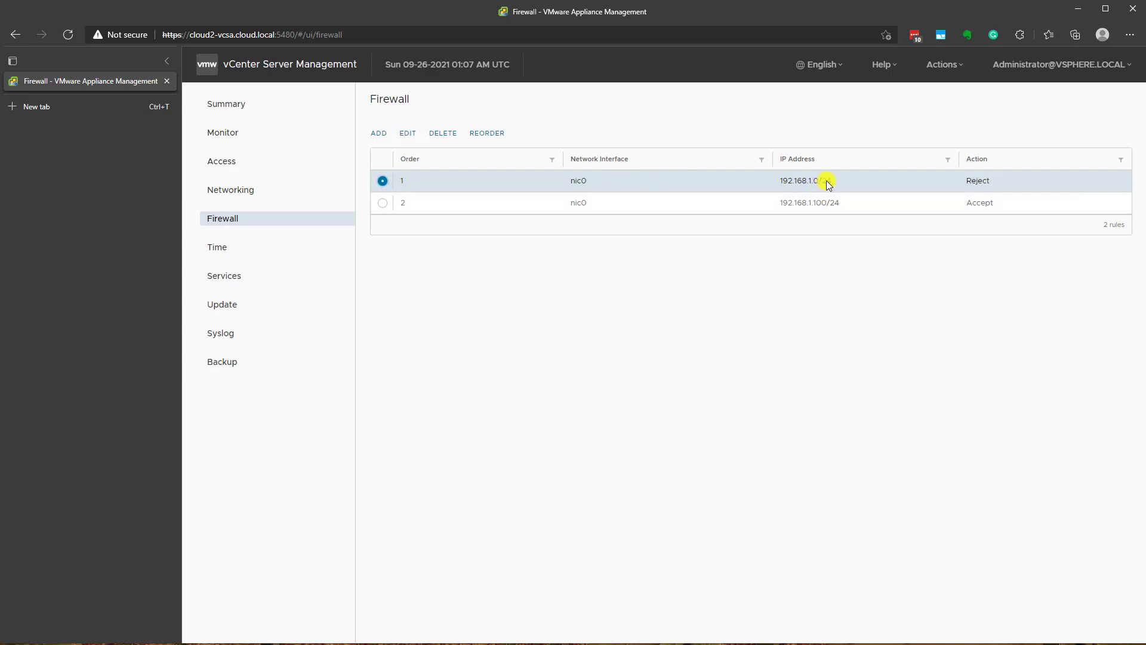
Step: Reorder the rules so the 192.168.1.100/24 Accept rule is first, and save
left_click(488, 134)
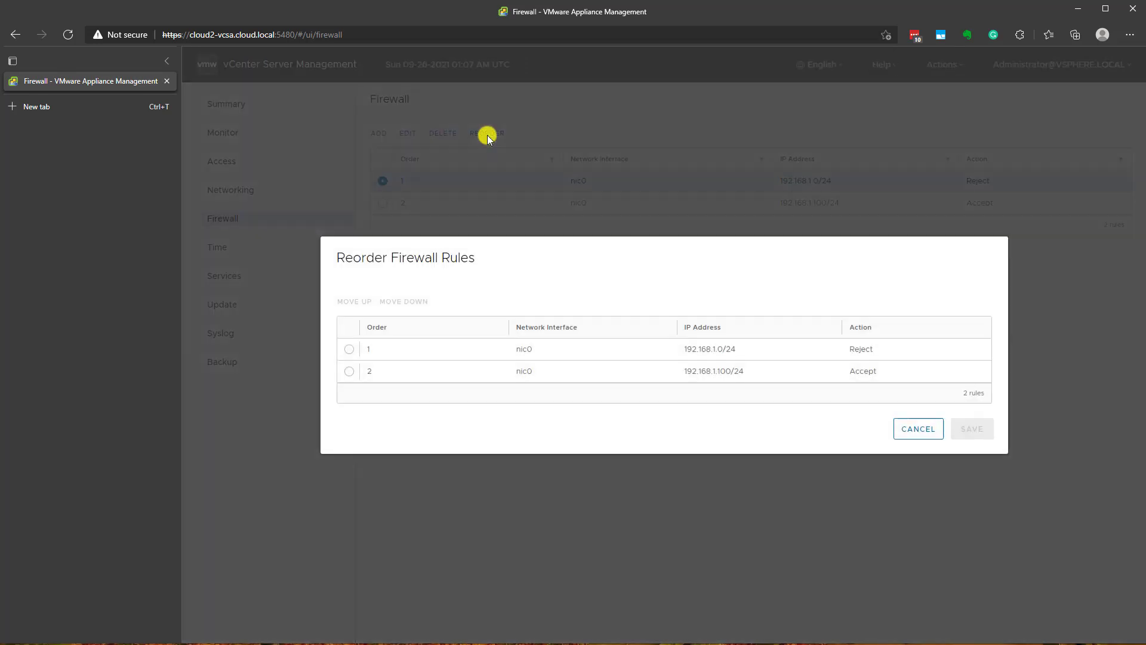
left_click(347, 374)
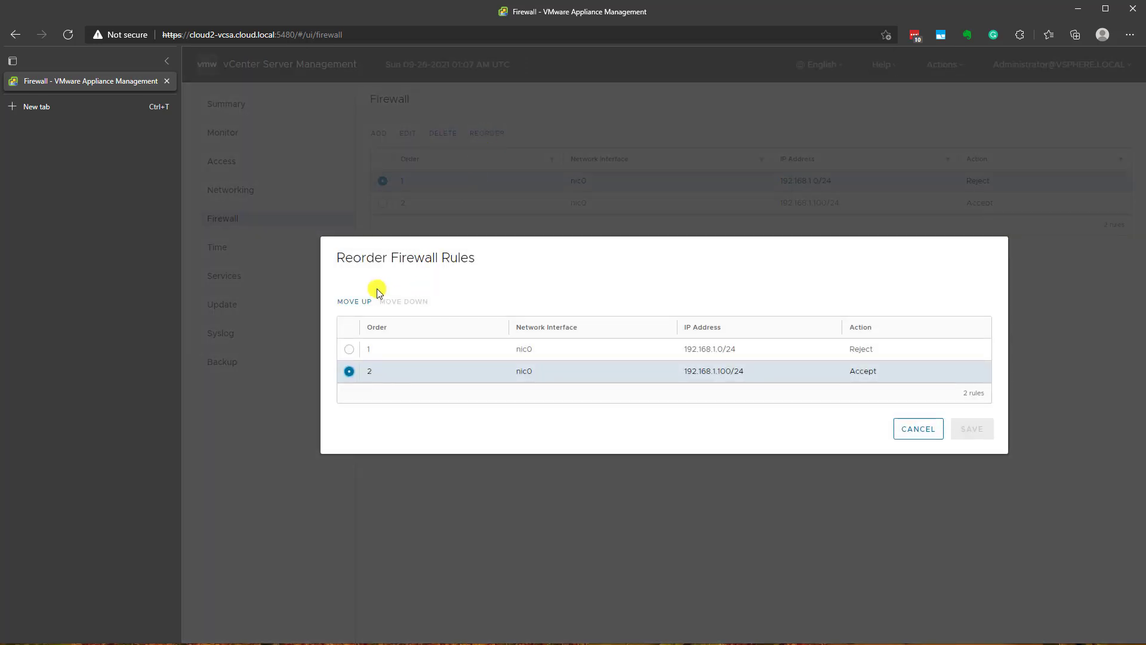
left_click(353, 302)
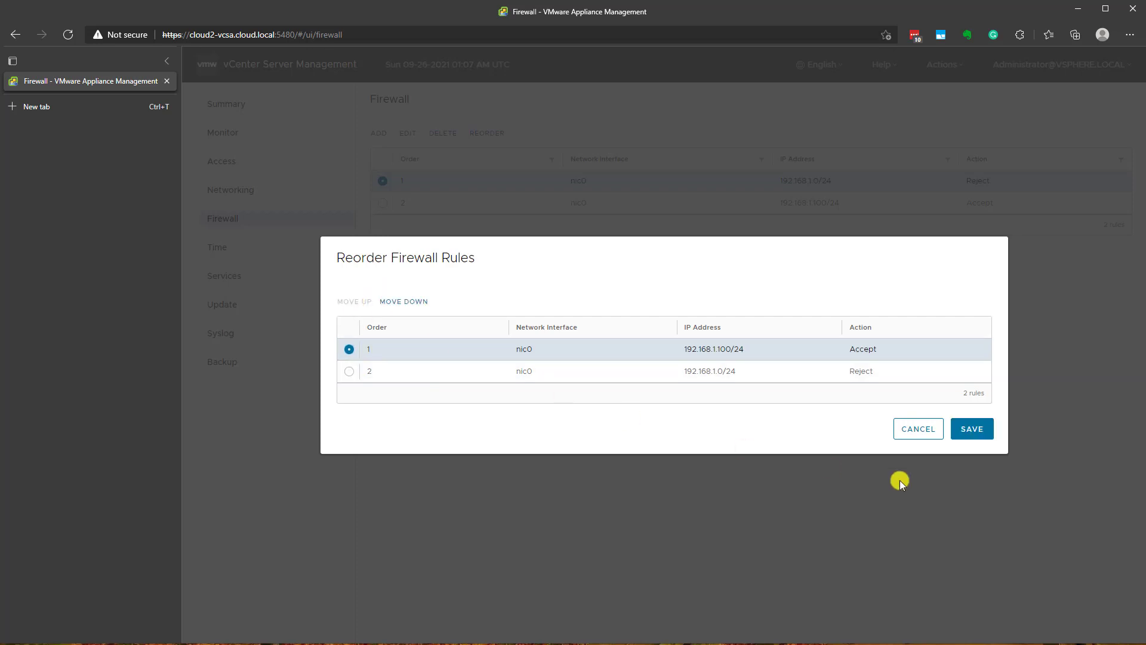
left_click(971, 429)
Step: Delete the 192.168.1.0/24 Reject rule and confirm the deletion
left_click(815, 181)
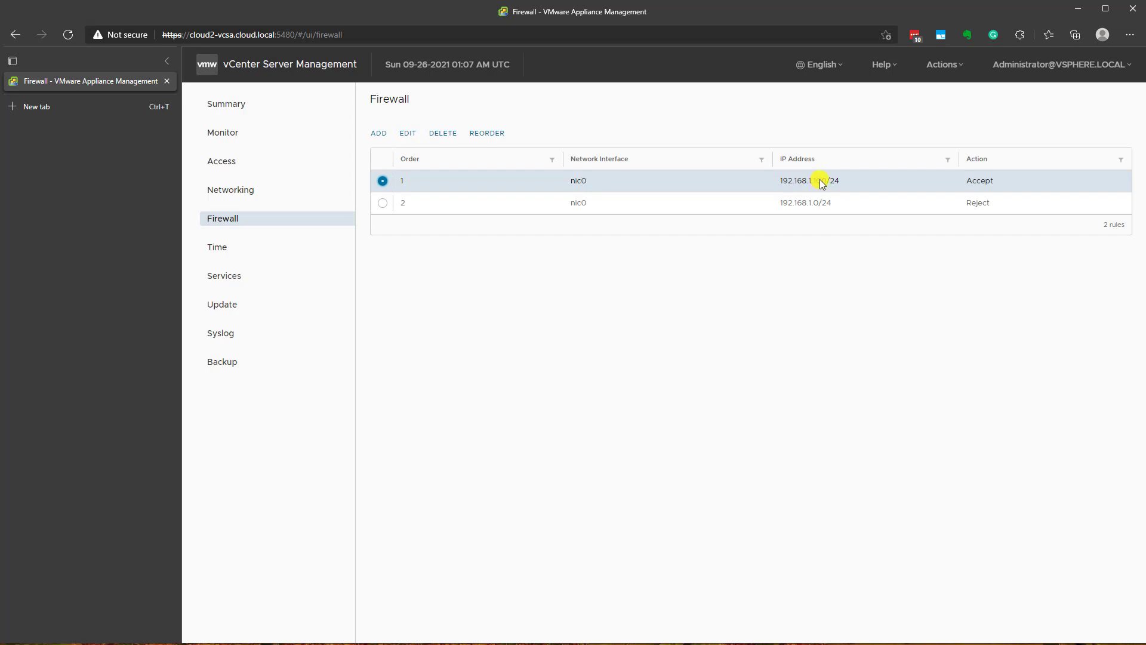
left_click(807, 205)
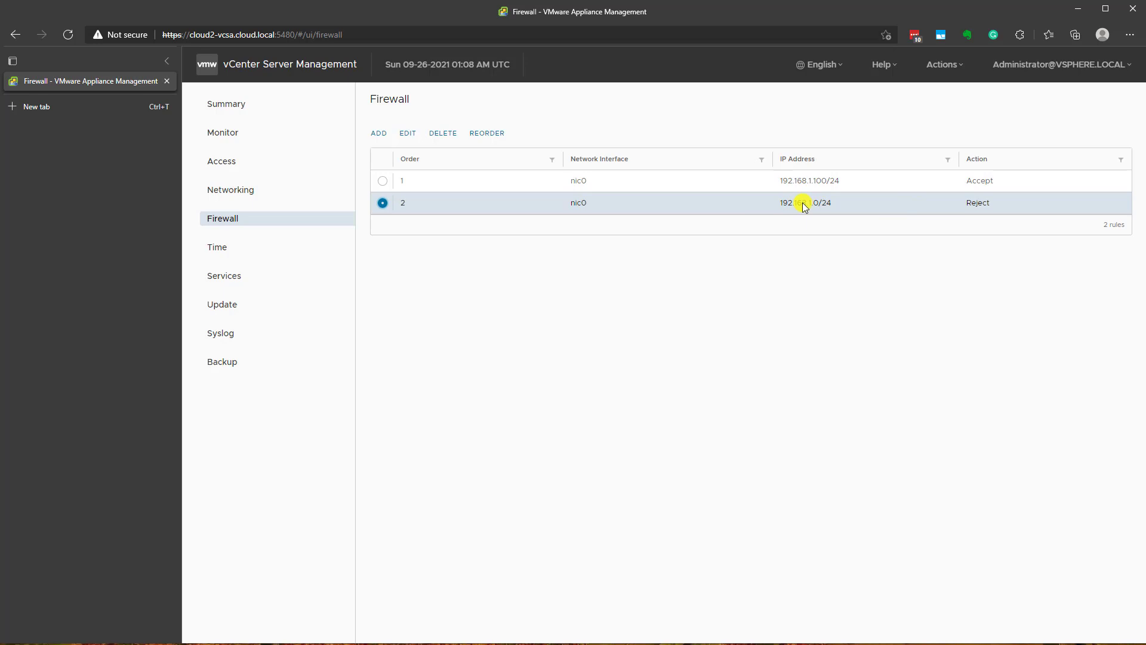
left_click(794, 184)
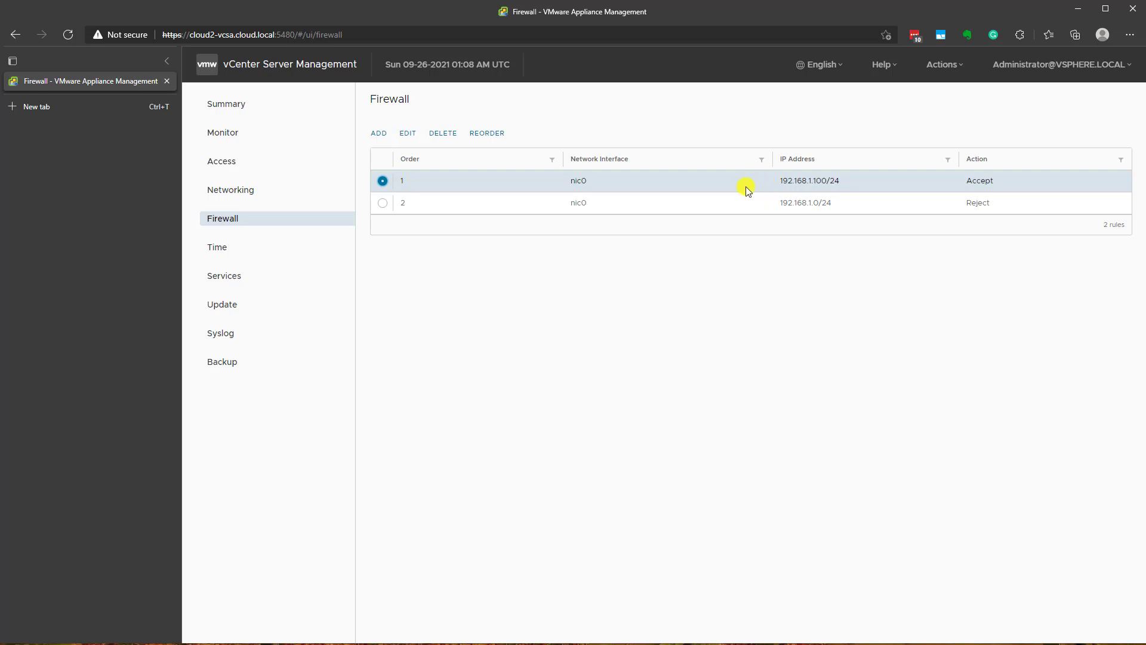
left_click(383, 204)
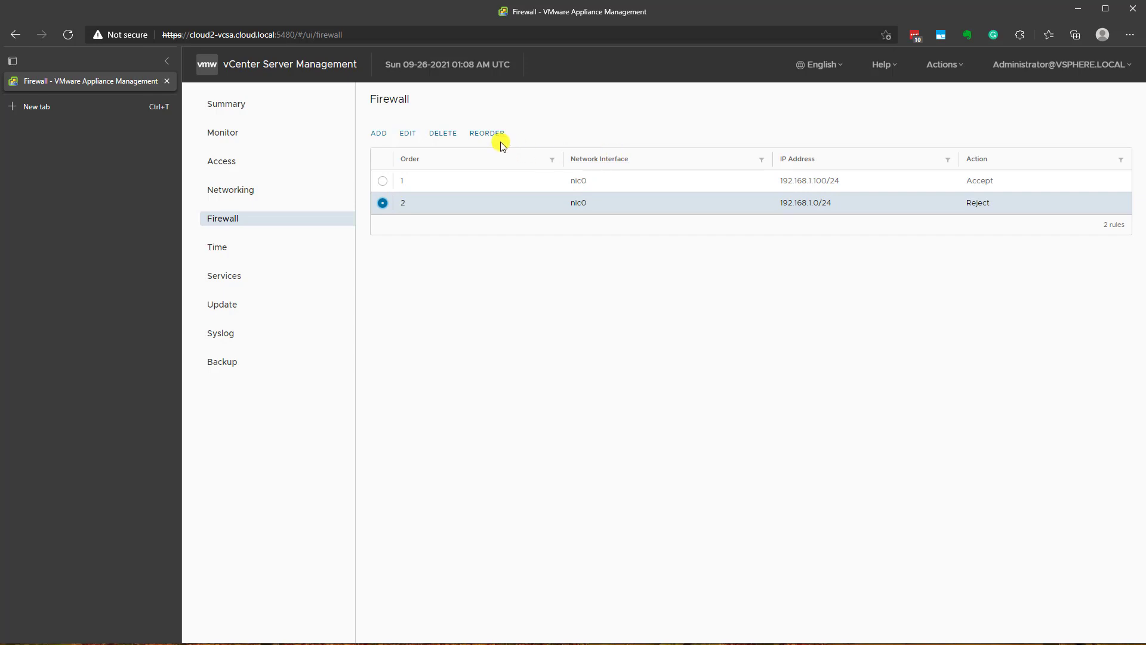
left_click(443, 133)
left_click(793, 377)
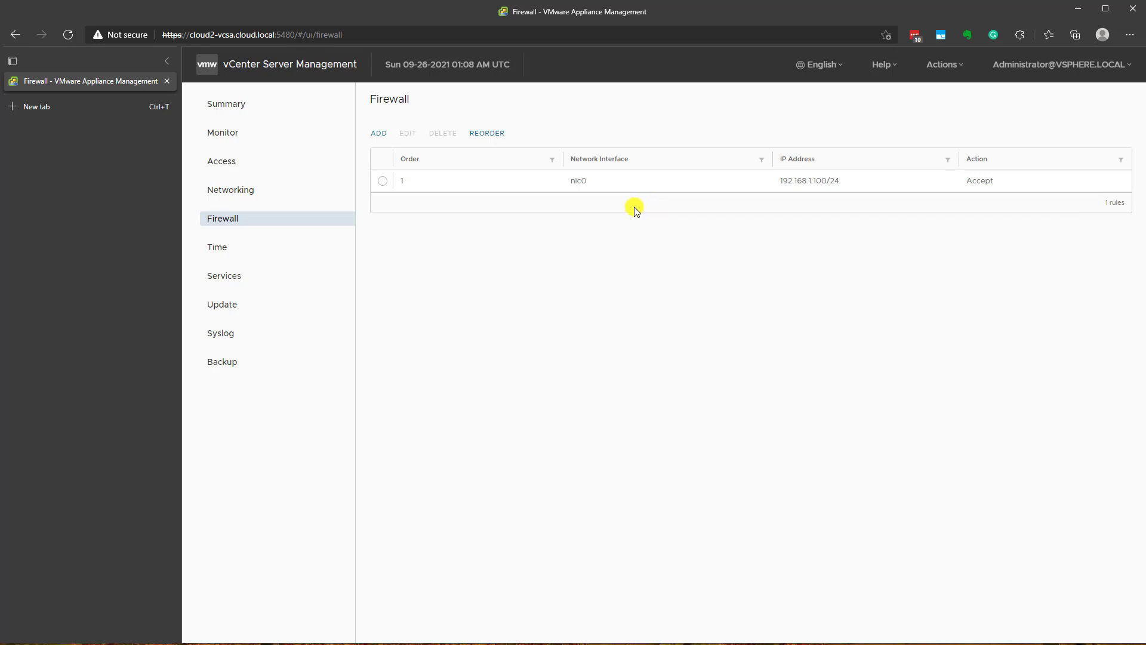
left_click(384, 183)
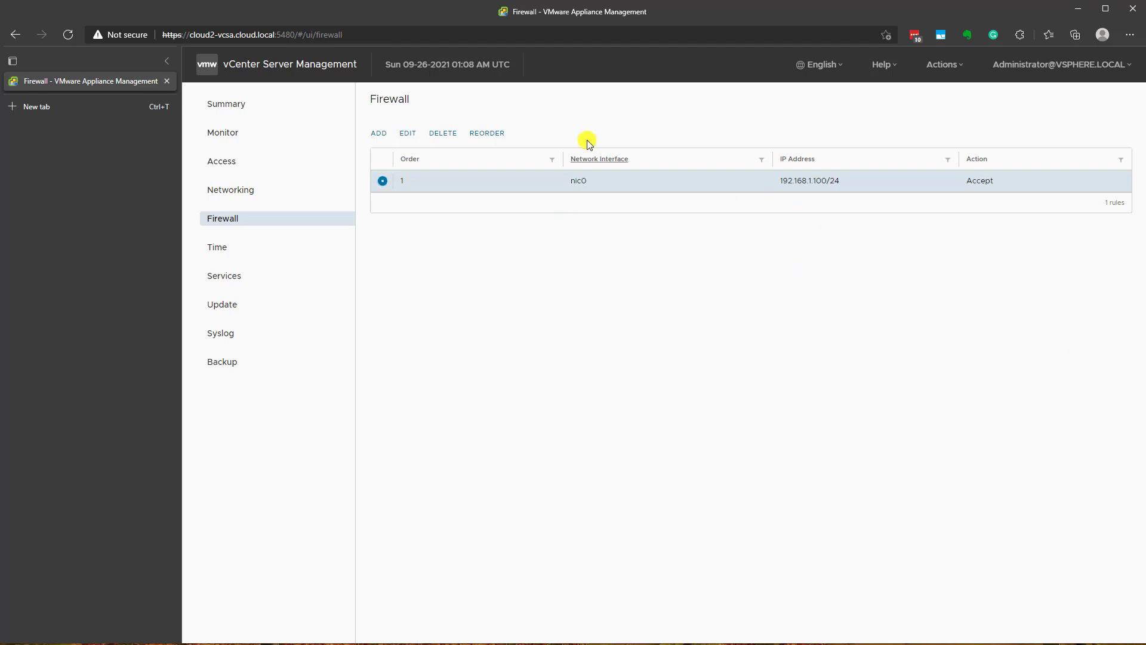
Step: Edit the remaining rule to action Reject and IP 192.168.1.0, then save
left_click(408, 135)
left_click(680, 365)
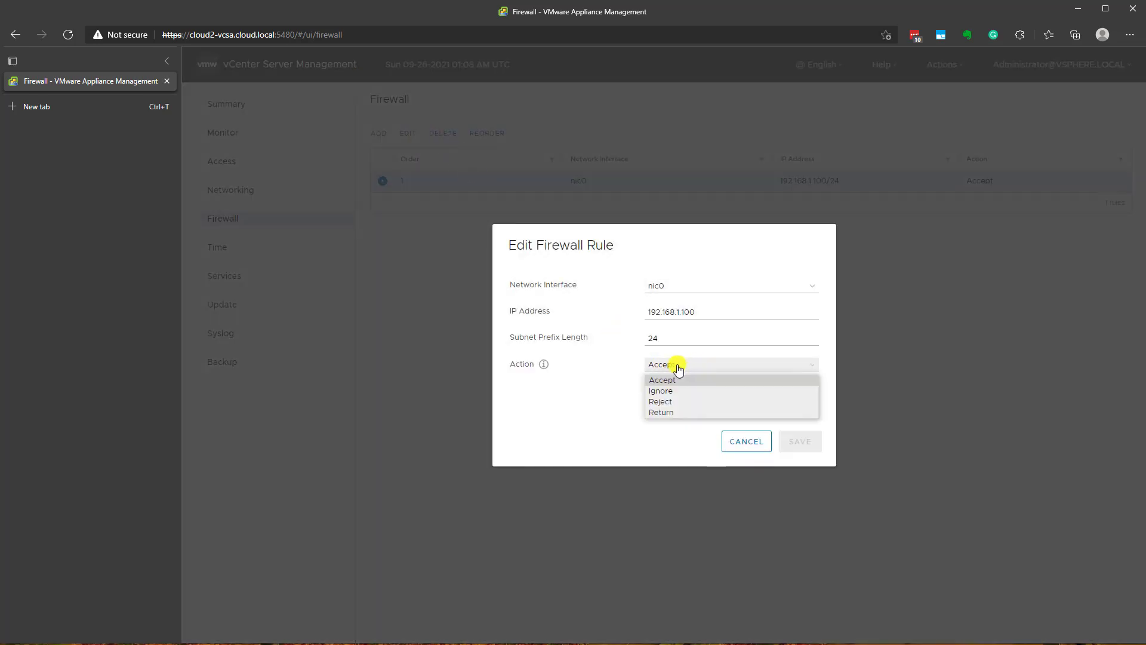
left_click(660, 402)
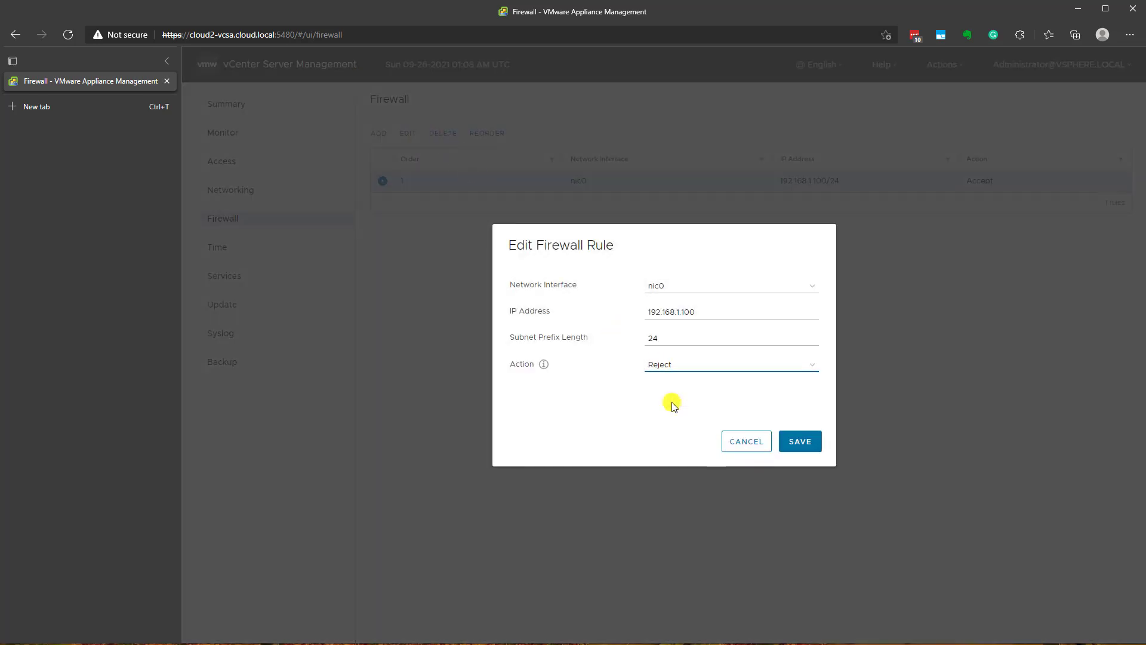
left_click(709, 311)
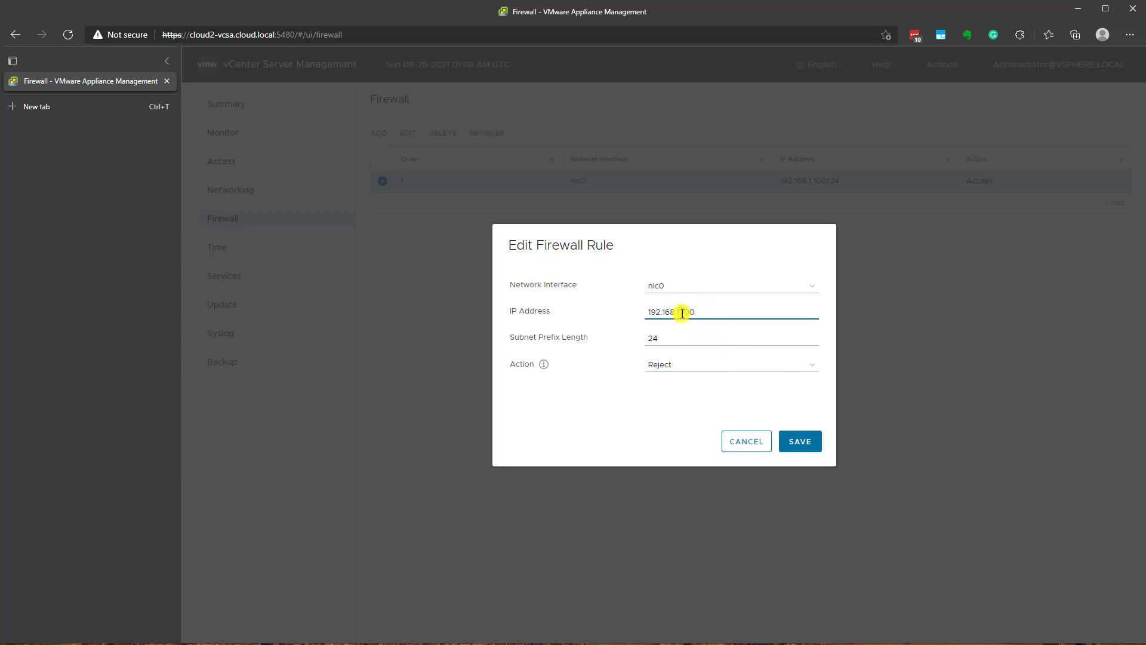
left_click_drag(682, 313, 735, 306)
type("0")
left_click(800, 441)
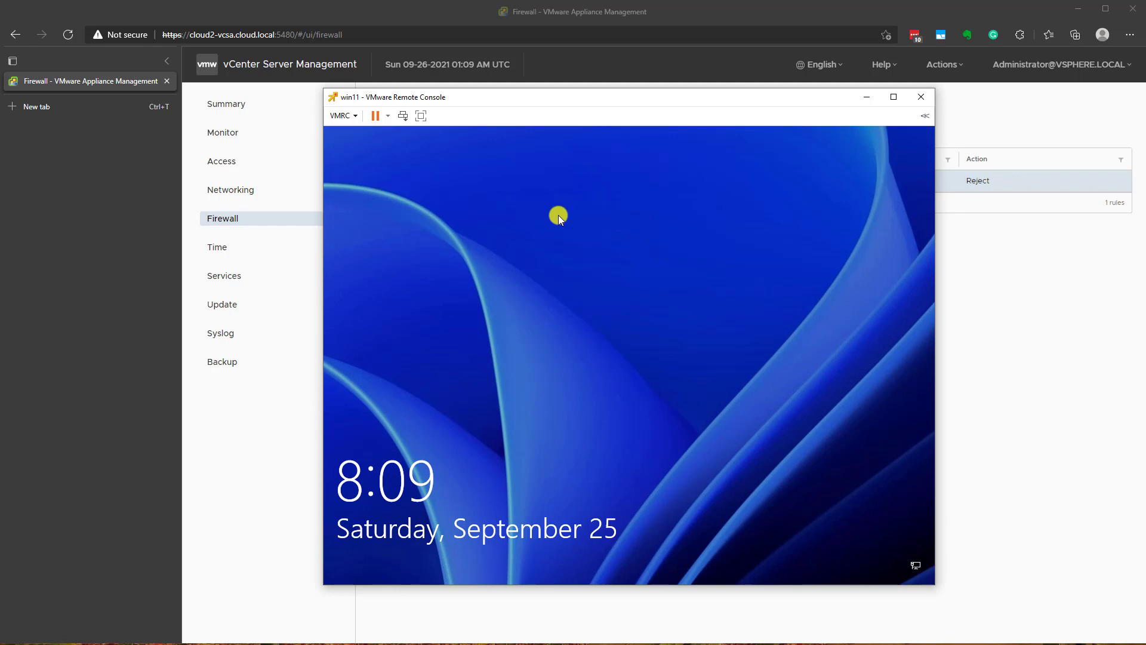
Step: Sign in to the Windows 11 VM with the account password
left_click(637, 306)
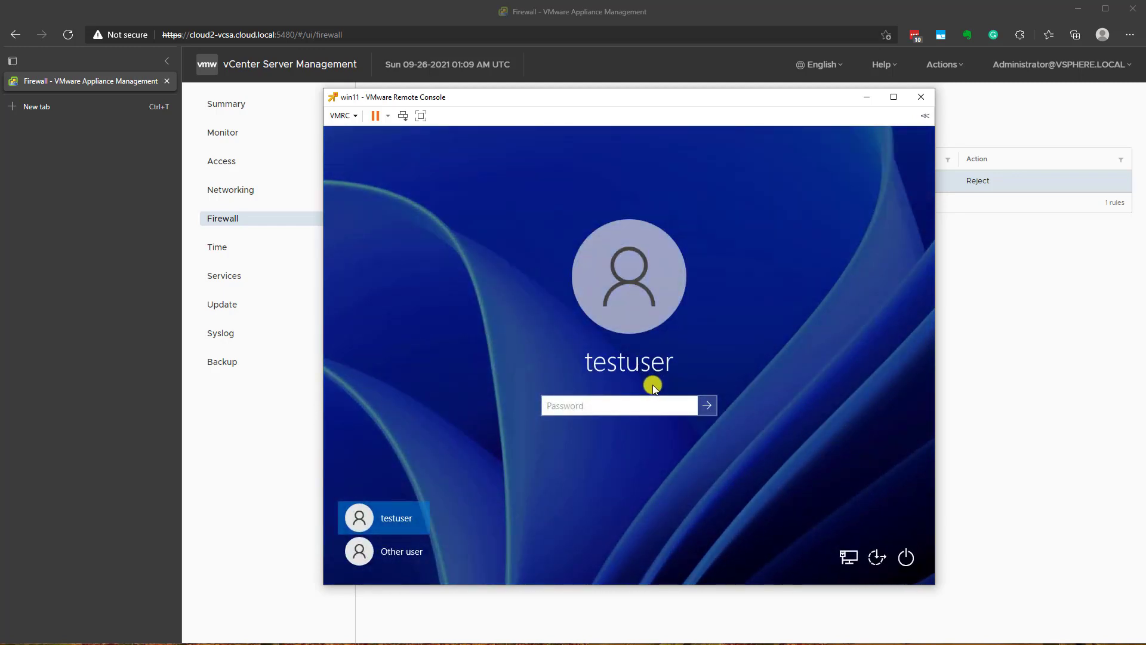
type("*********")
key("Return")
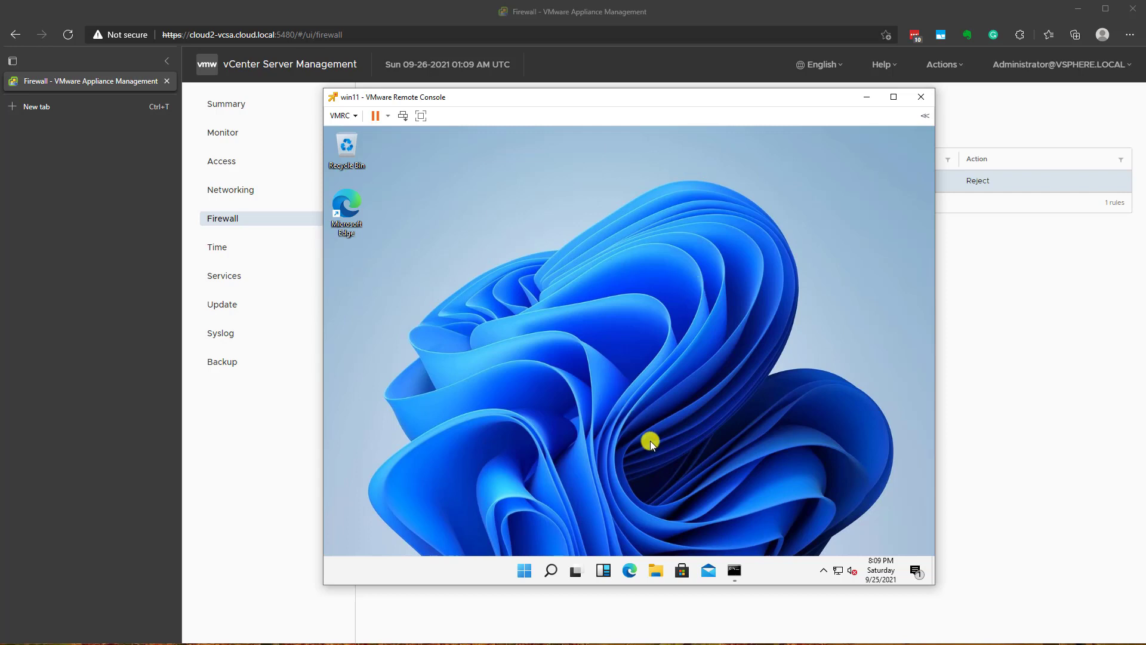
Step: Check the workstation's IPv4 address 192.168.1.237 in the ipconfig output
left_click(735, 570)
left_click(578, 374)
left_click_drag(533, 326, 601, 328)
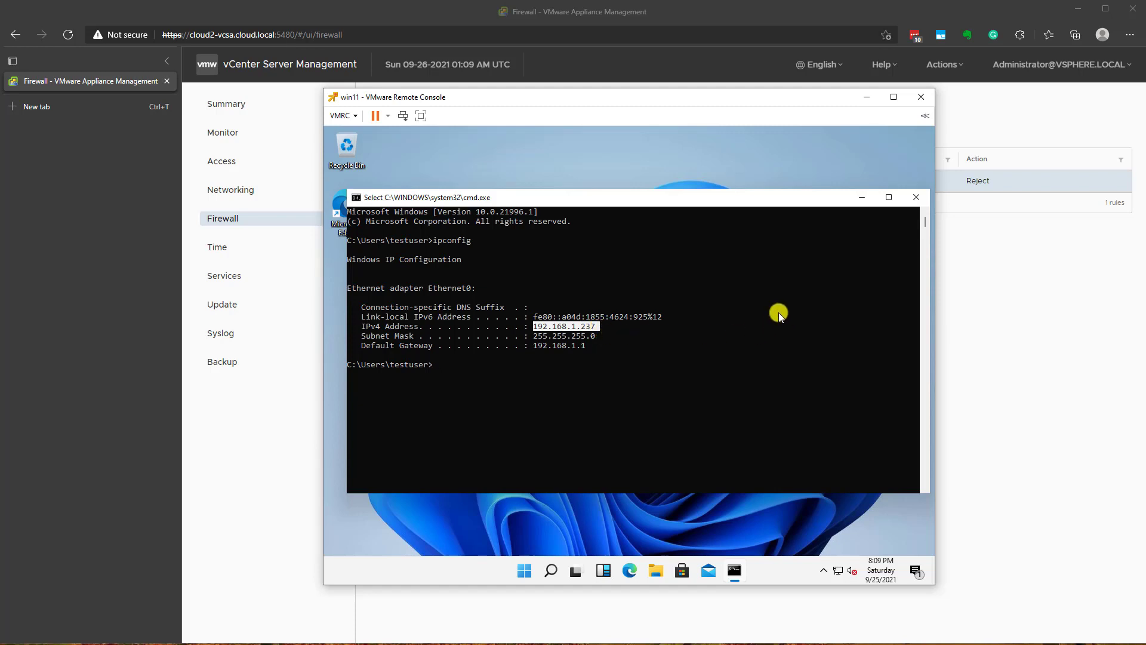
left_click(862, 198)
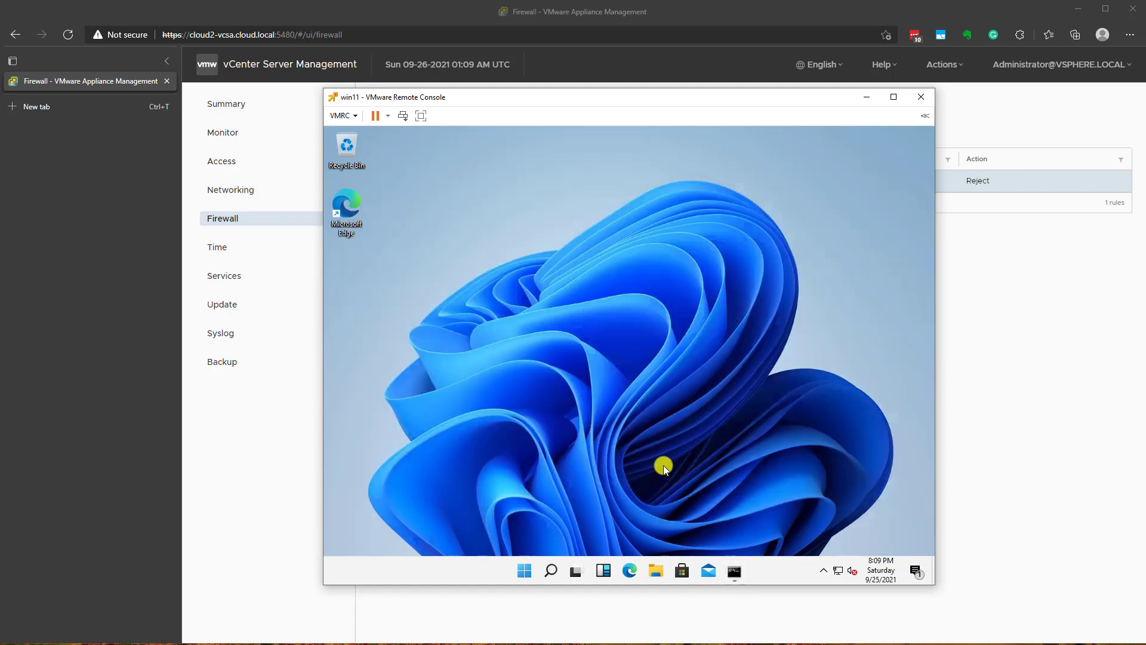
left_click(631, 573)
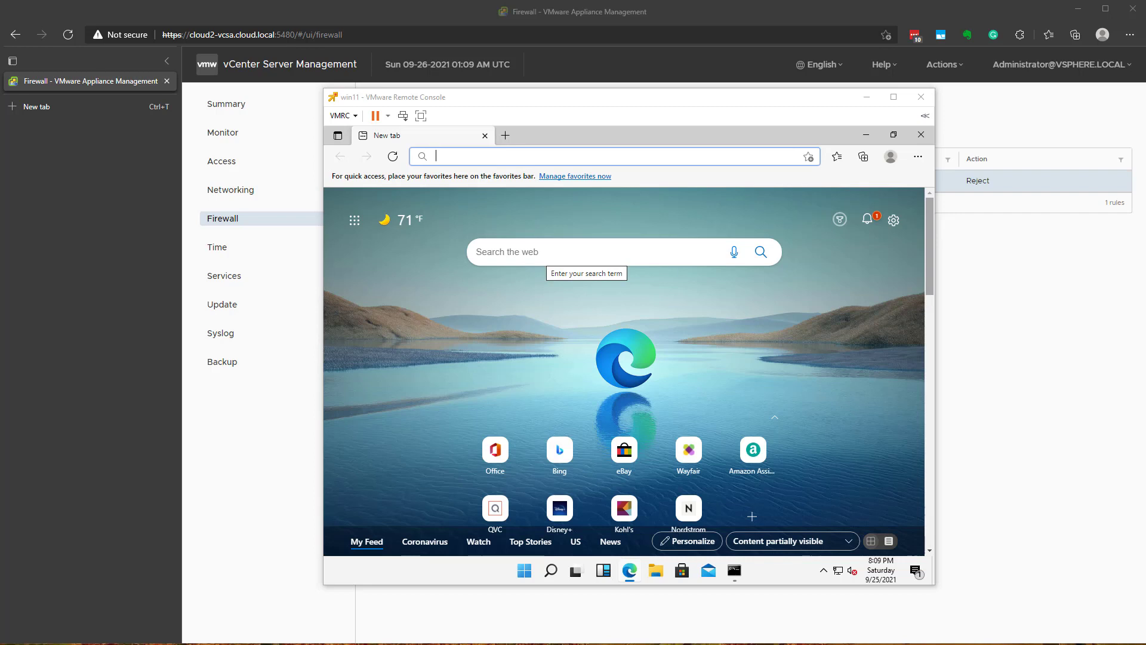
left_click(454, 159)
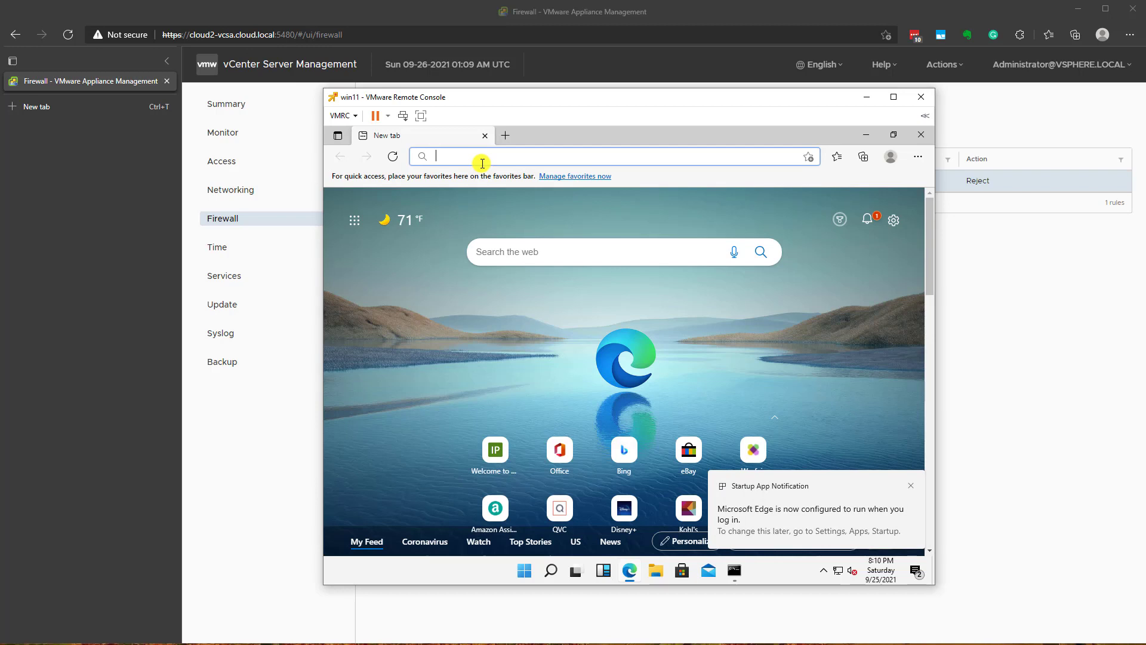
type("https")
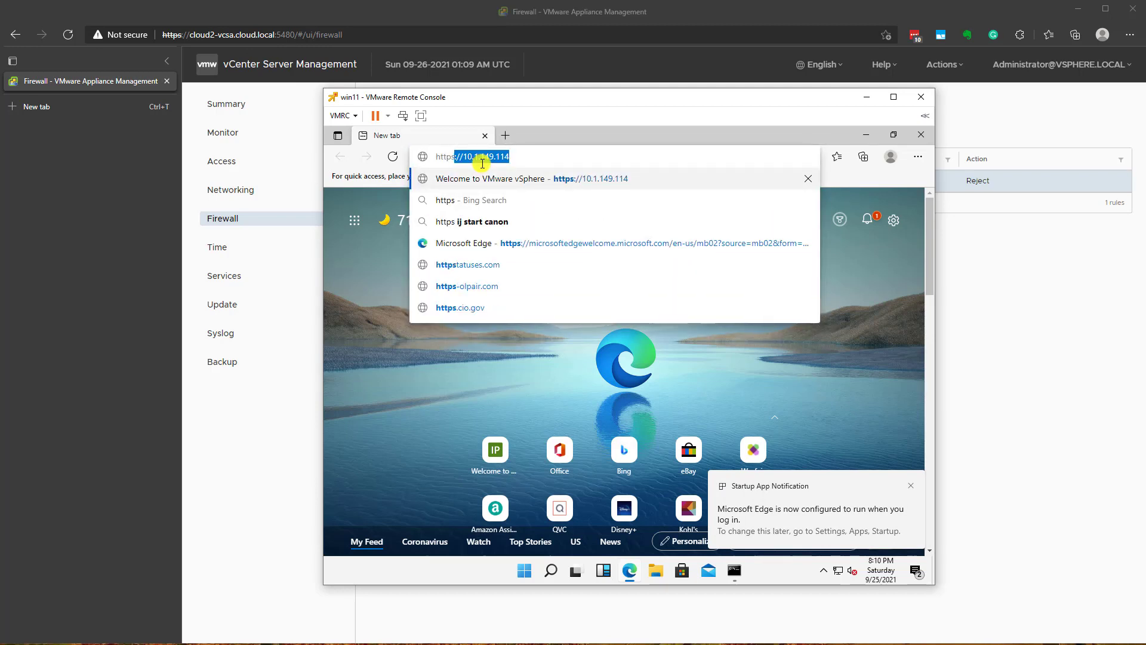
key("Return")
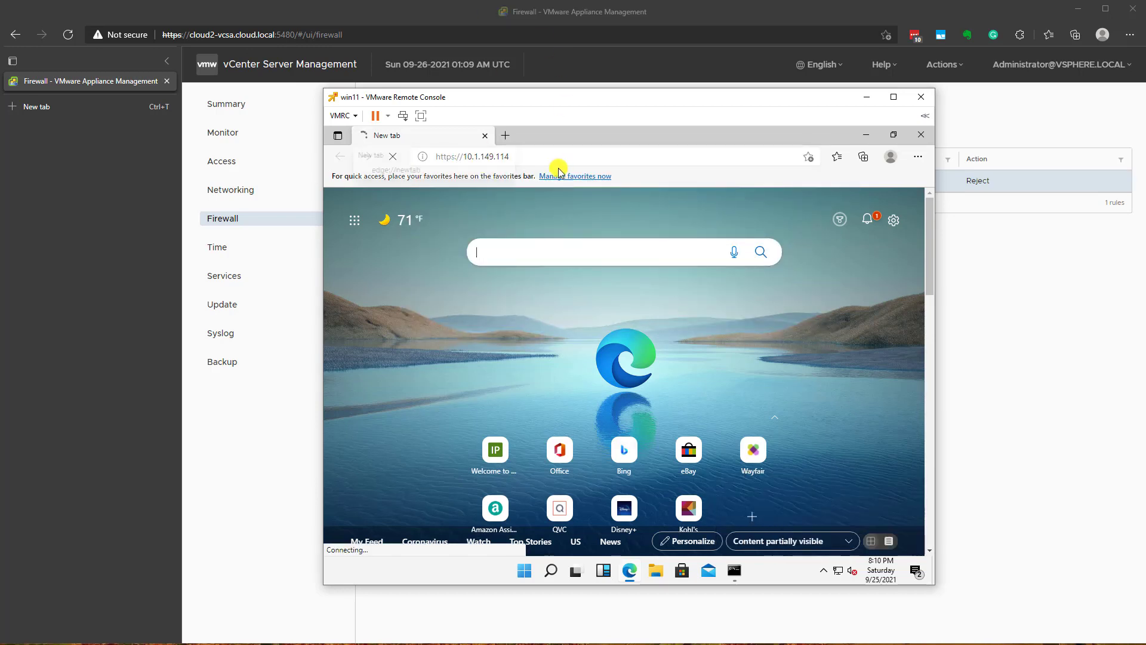
left_click(512, 159)
left_click(512, 159)
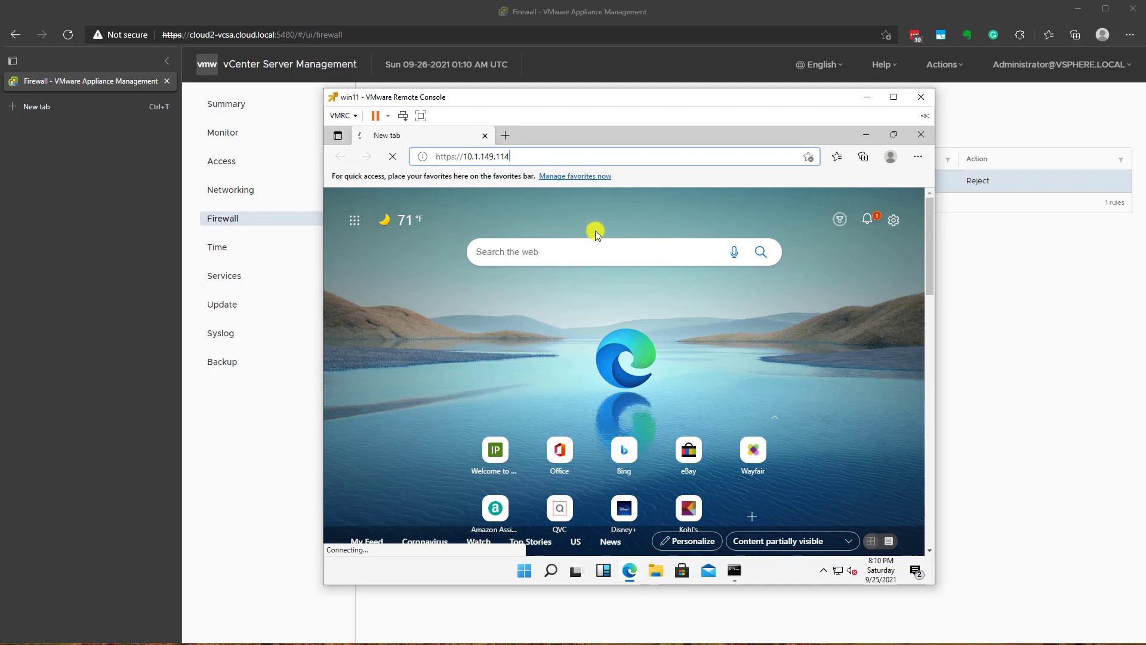
Step: Compare against the 192.168.1.0/24 rule on the vCenter firewall page, then return to the VM
left_click(977, 137)
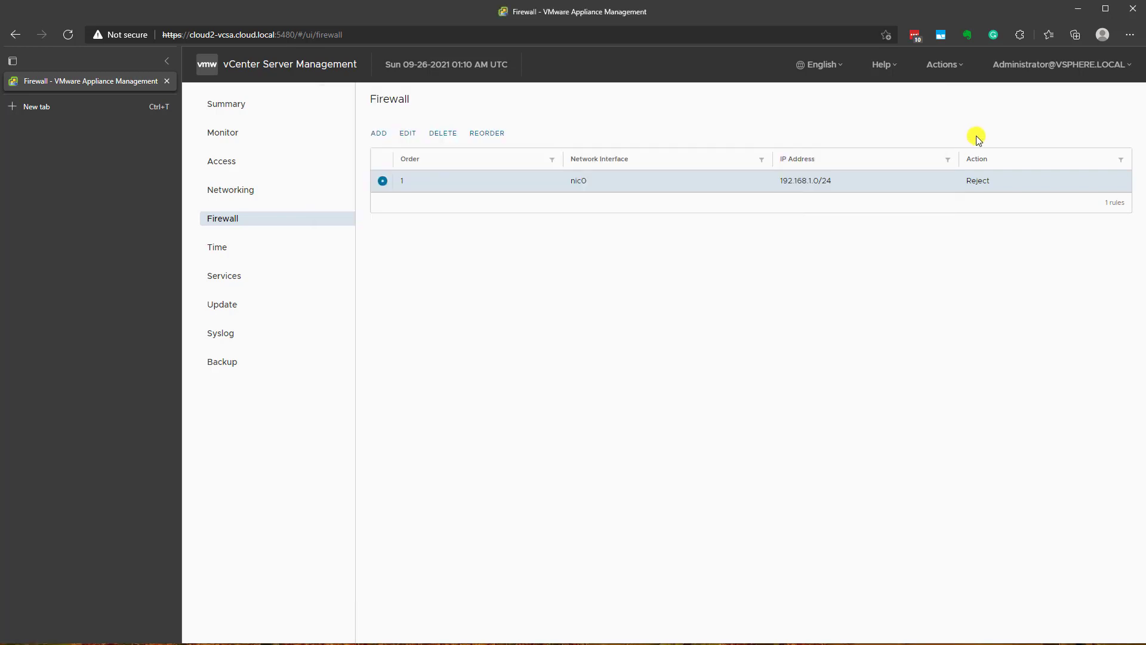
left_click_drag(780, 182, 844, 186)
key("alt+Tab")
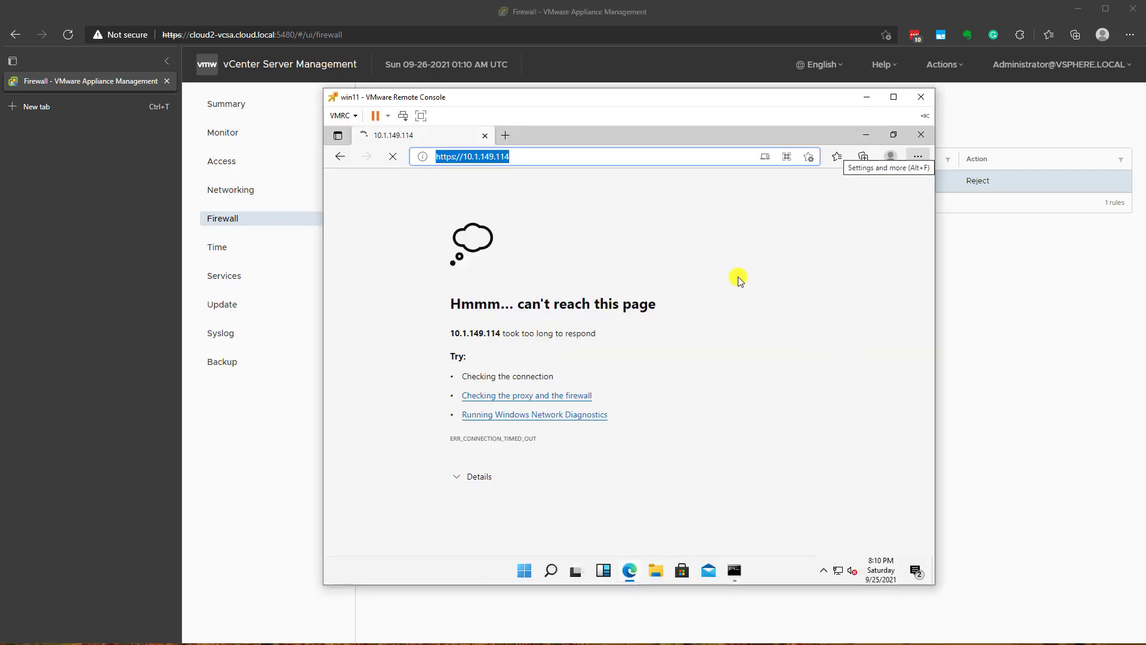
left_click(553, 252)
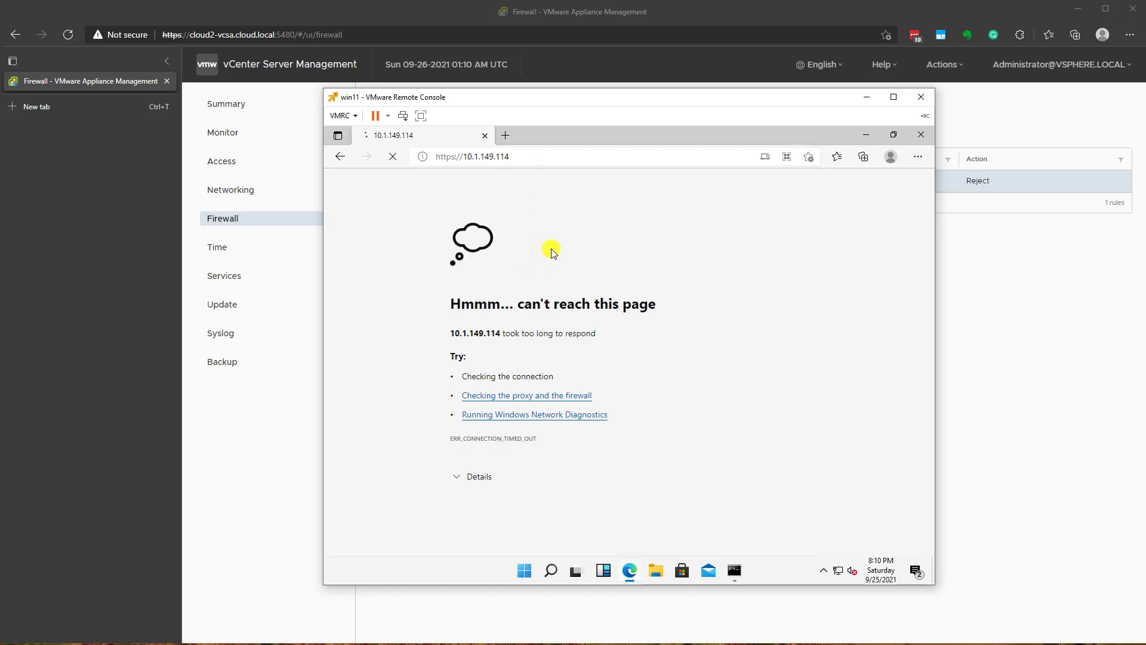
Step: Start a new rule with IP 192.168.1.237 and prefix length 32, action left at Accept
left_click(971, 302)
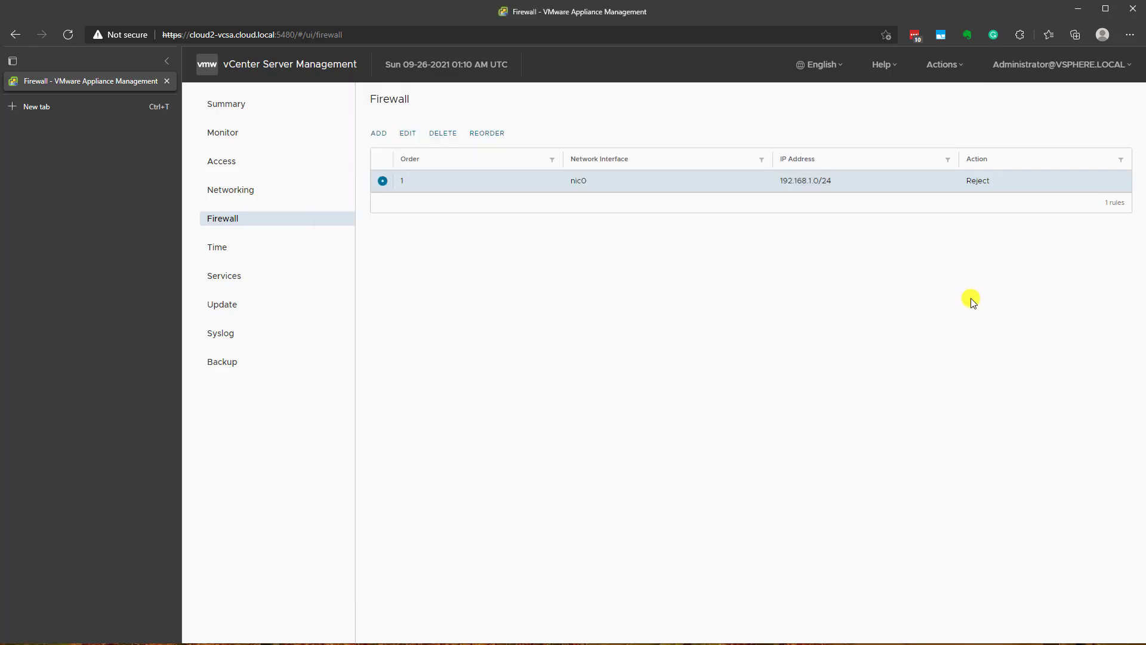
left_click(378, 134)
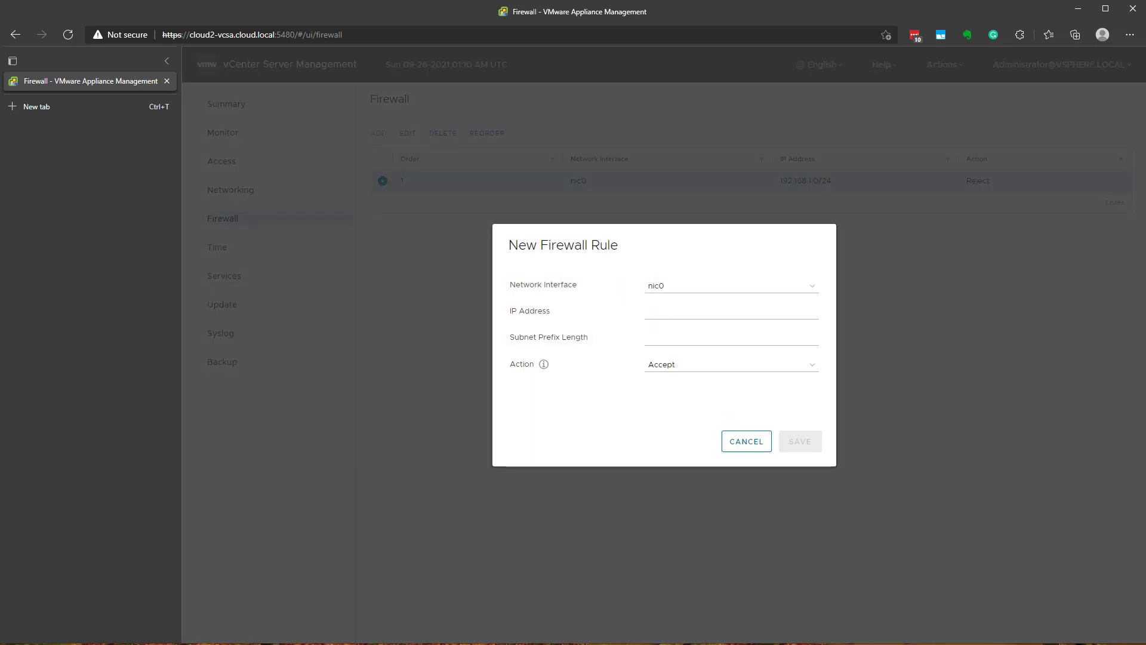
left_click(669, 309)
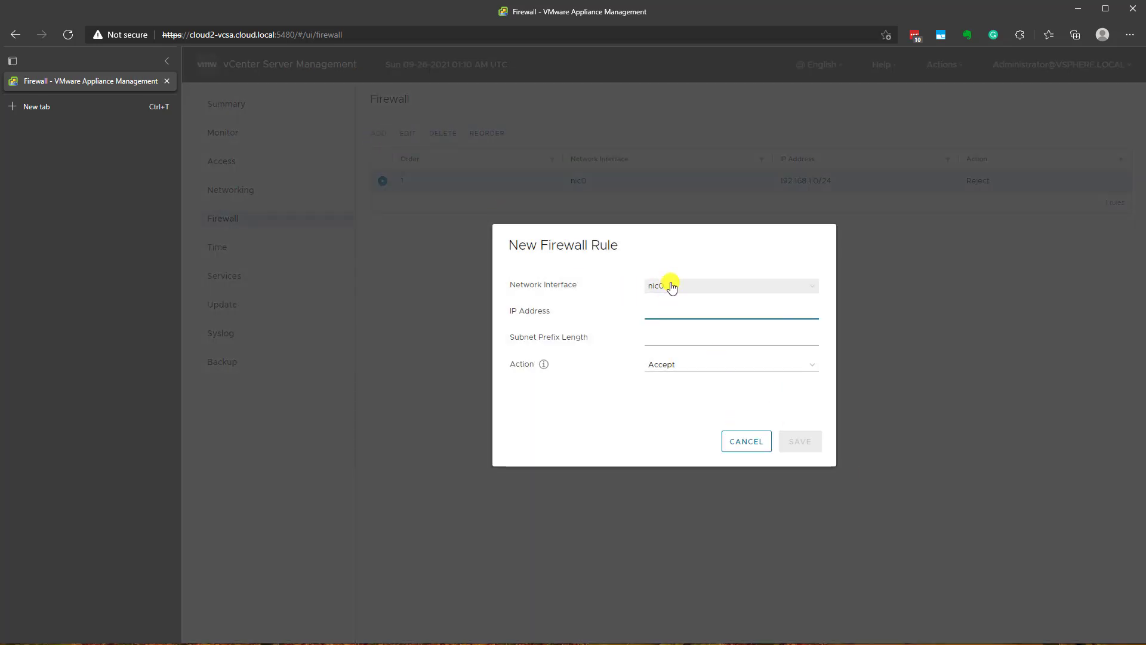
type("192.168.1.237")
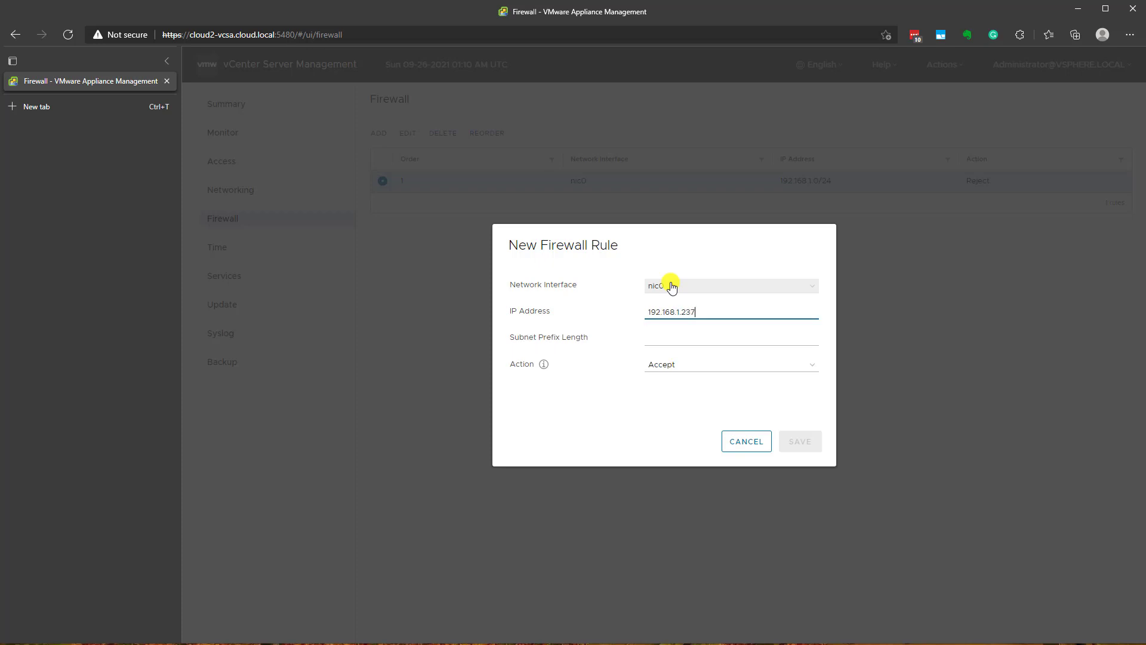
key("Tab")
type("24")
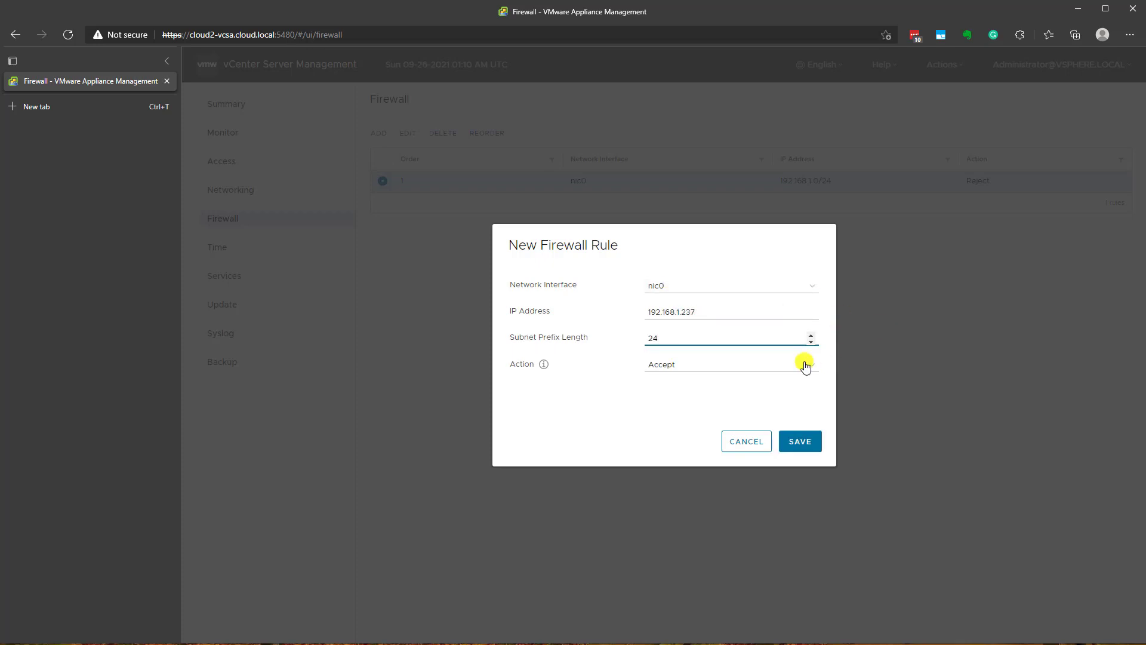
left_click(759, 365)
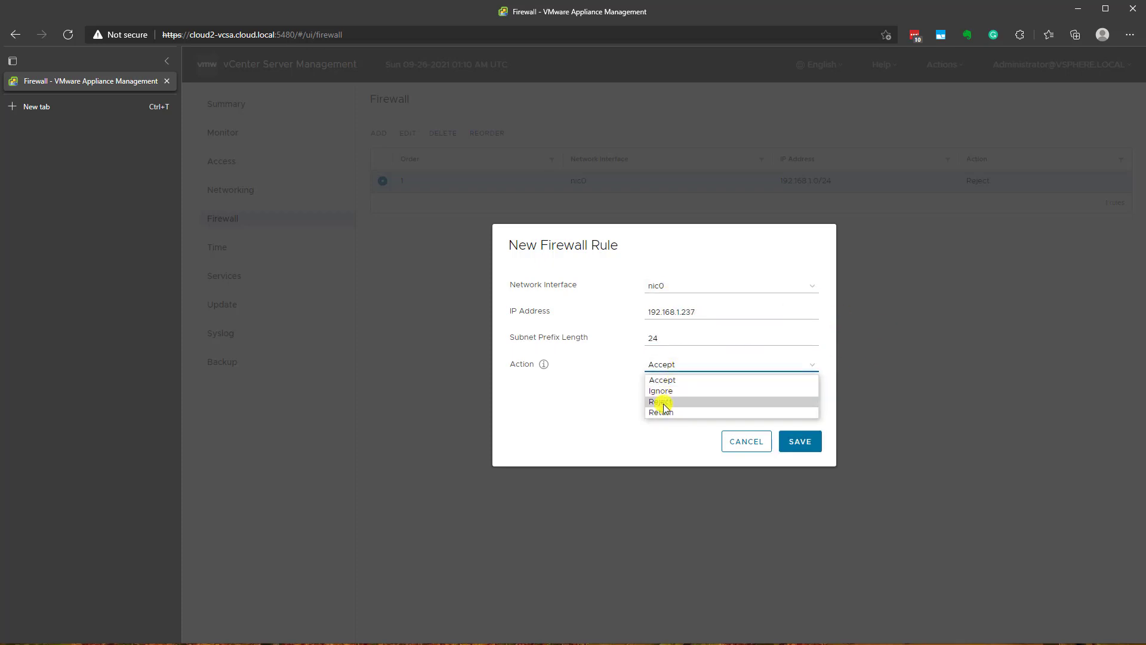
double_click(669, 342)
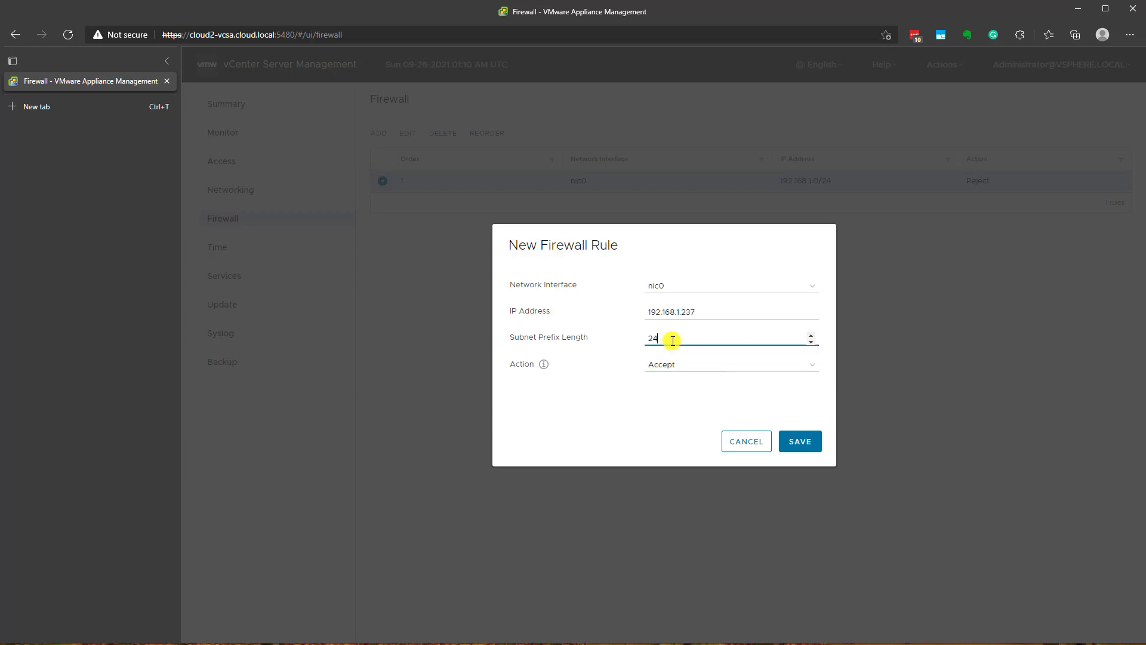
type("32")
left_click(799, 444)
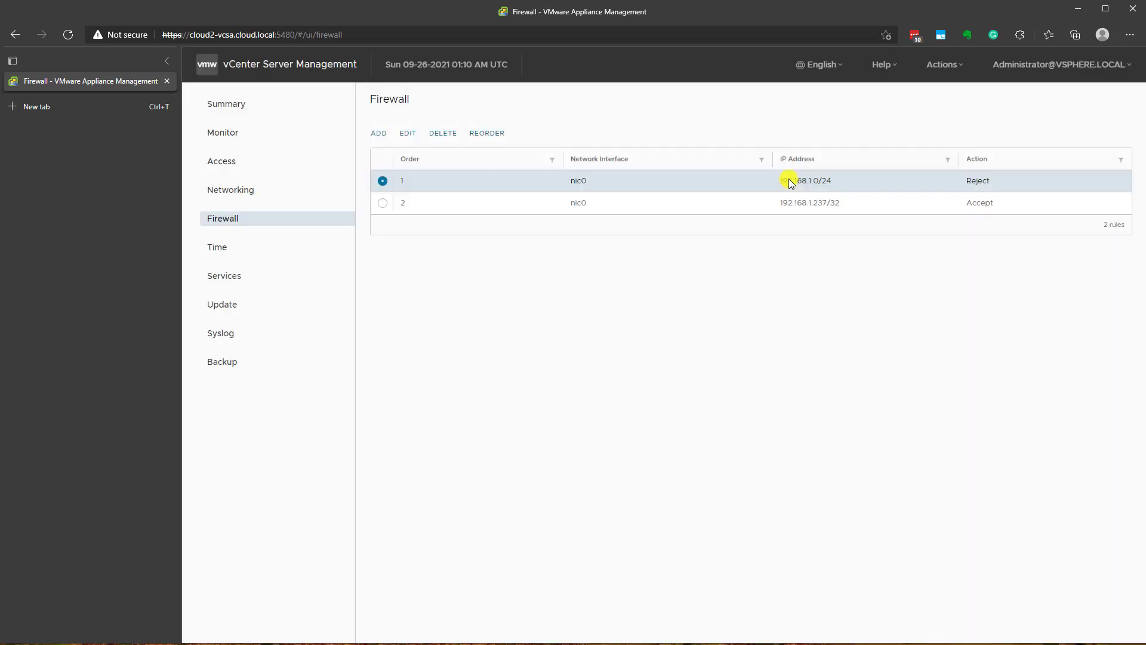
left_click_drag(808, 205, 782, 203)
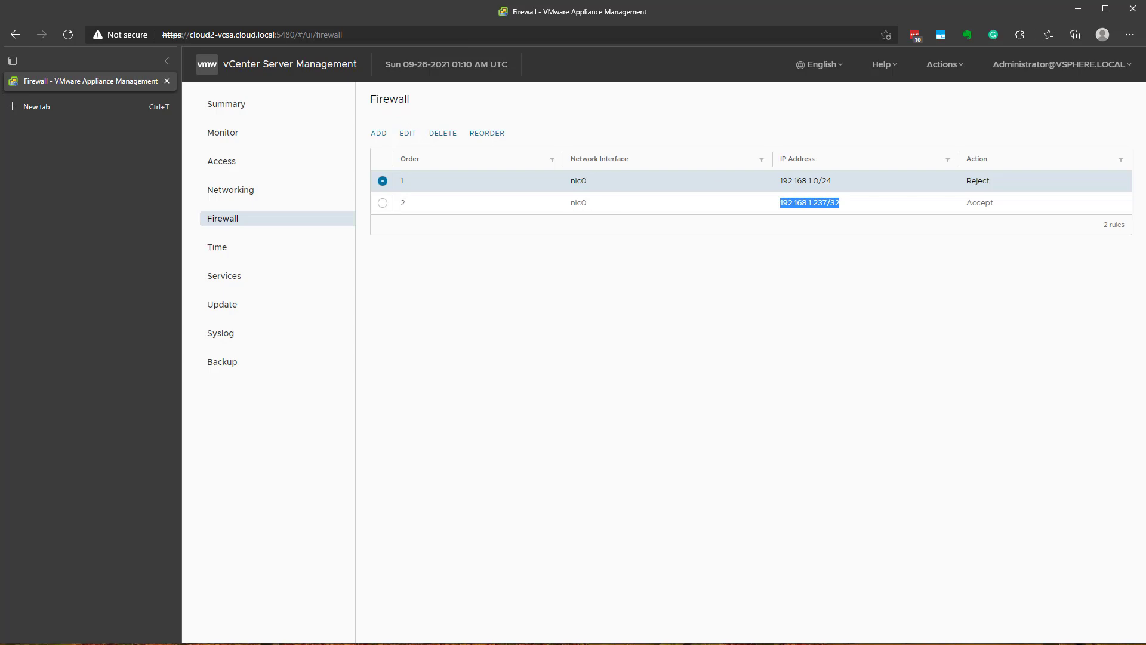
key("alt+Tab")
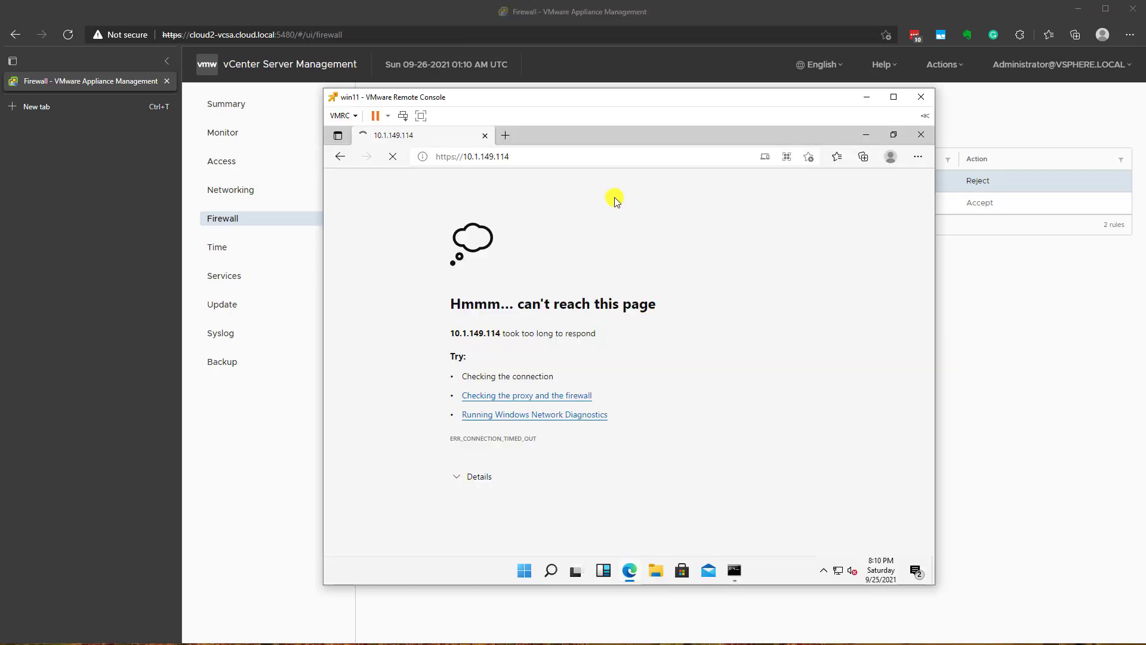
right_click(718, 230)
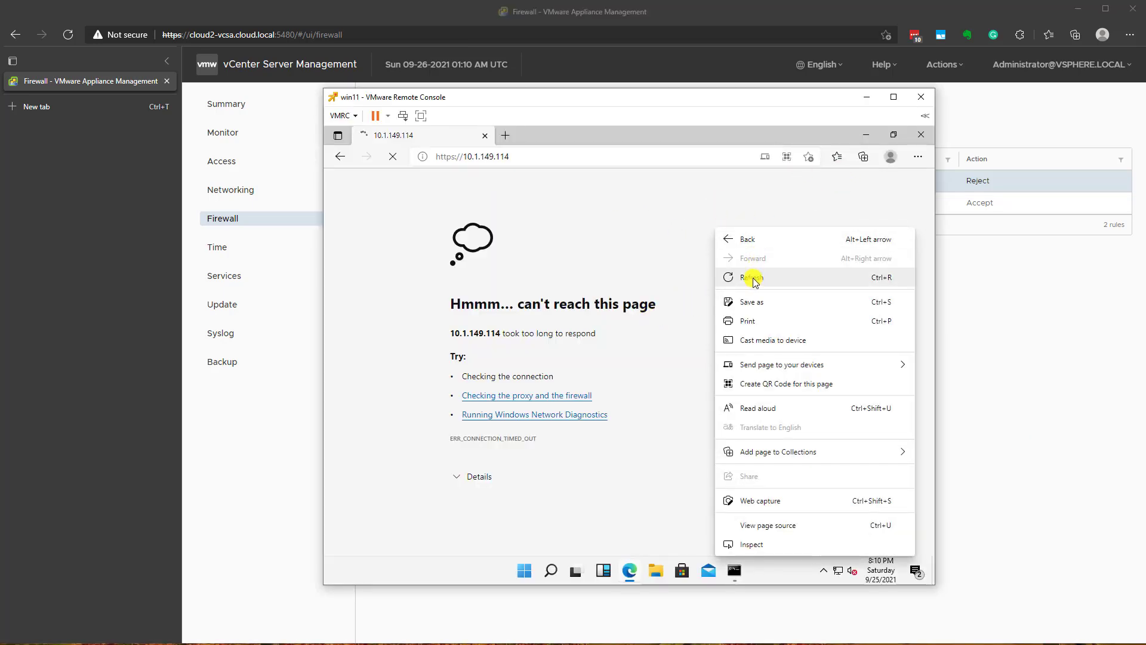
left_click(754, 278)
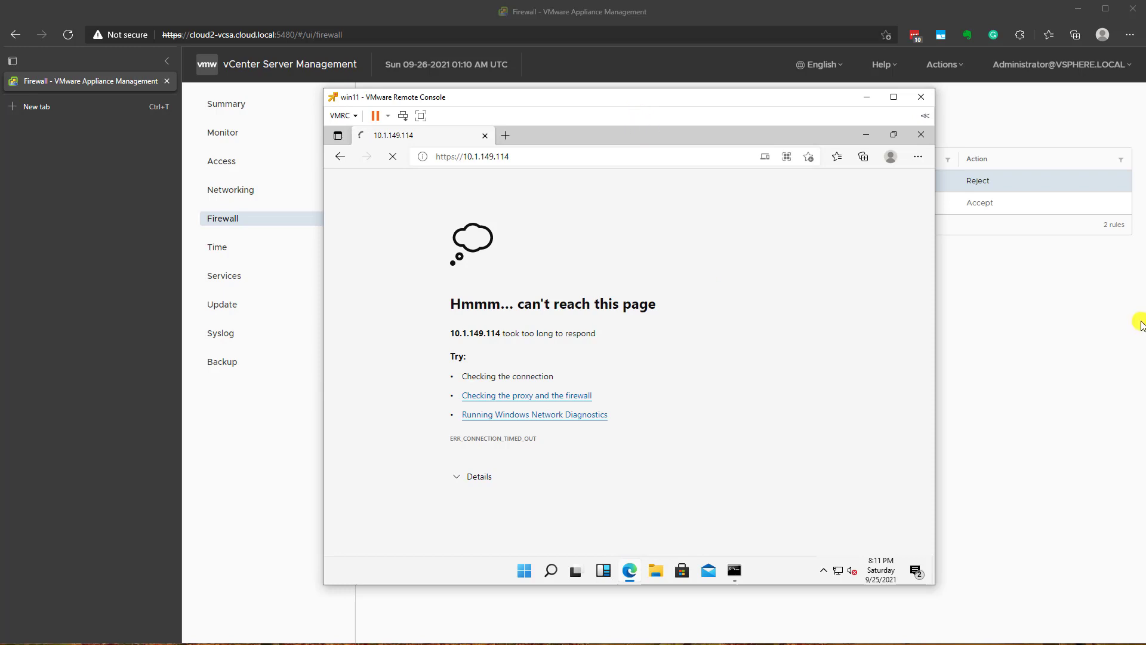
left_click(1051, 299)
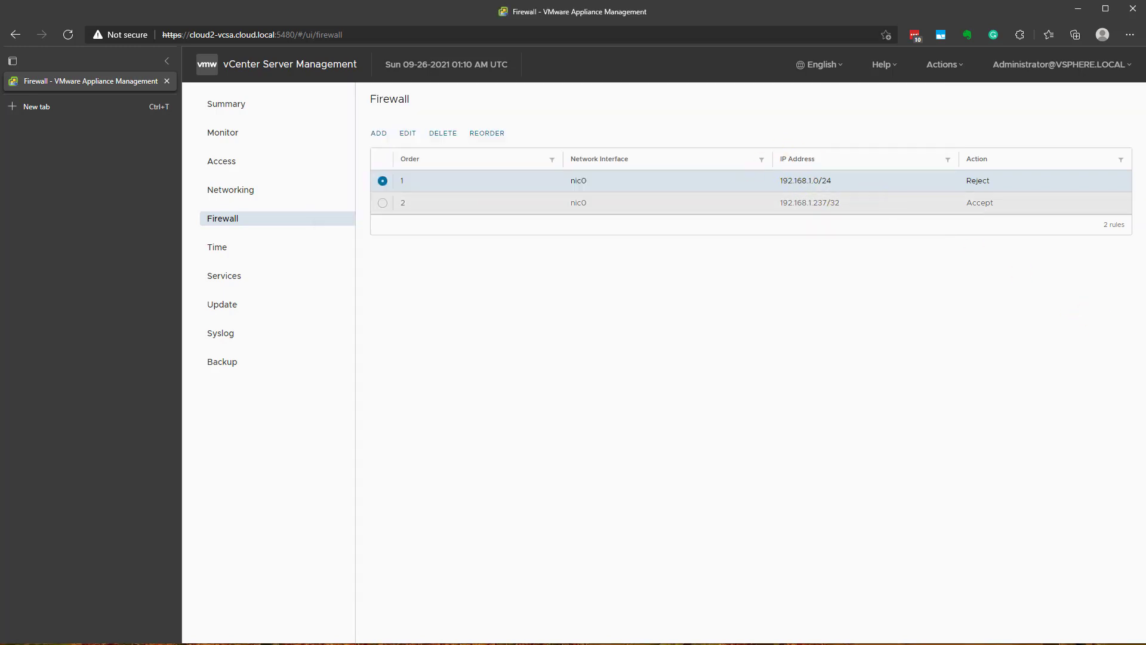
key("alt+Tab")
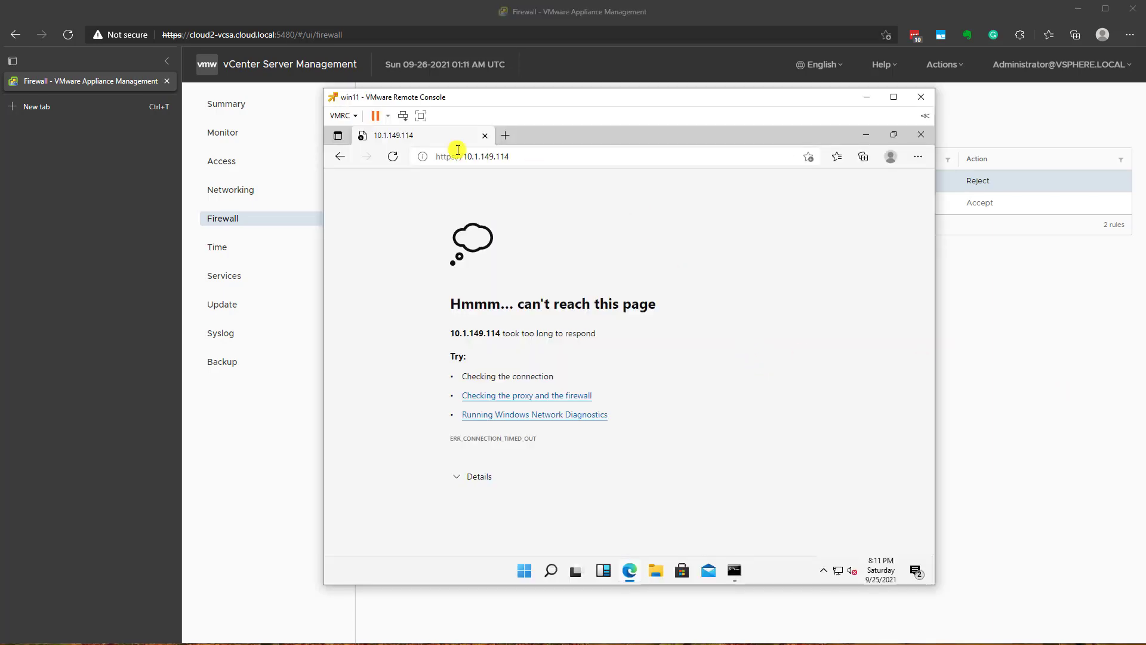
Step: Move the 192.168.1.237/32 Accept rule above the 192.168.1.0/24 Reject rule and save the order
left_click(1069, 335)
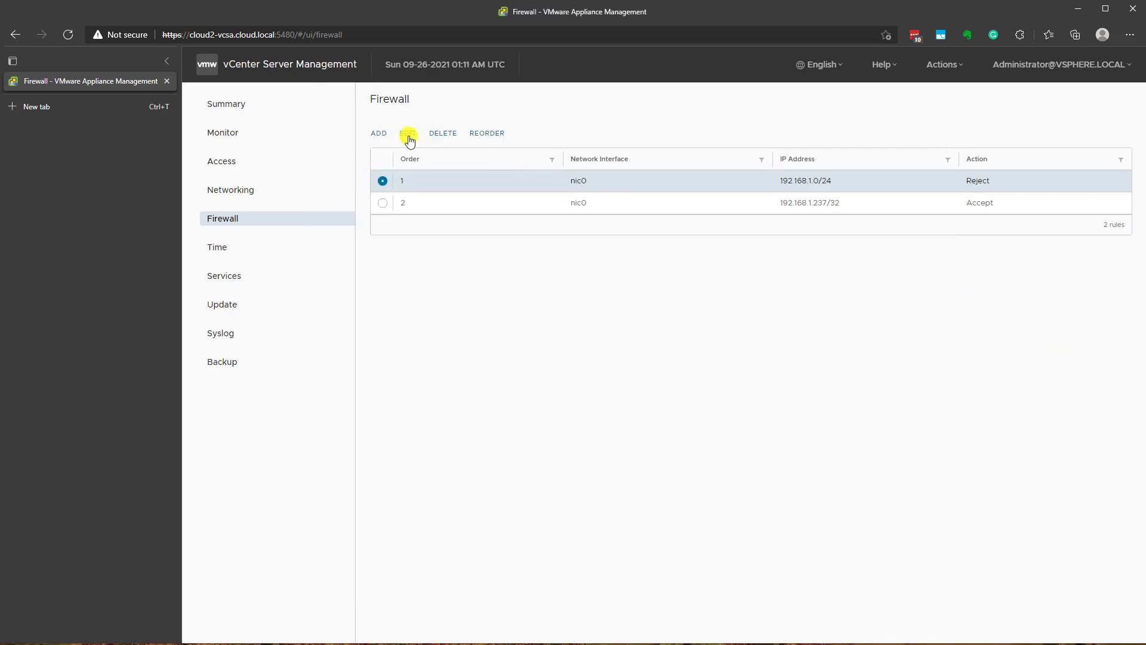
left_click(487, 133)
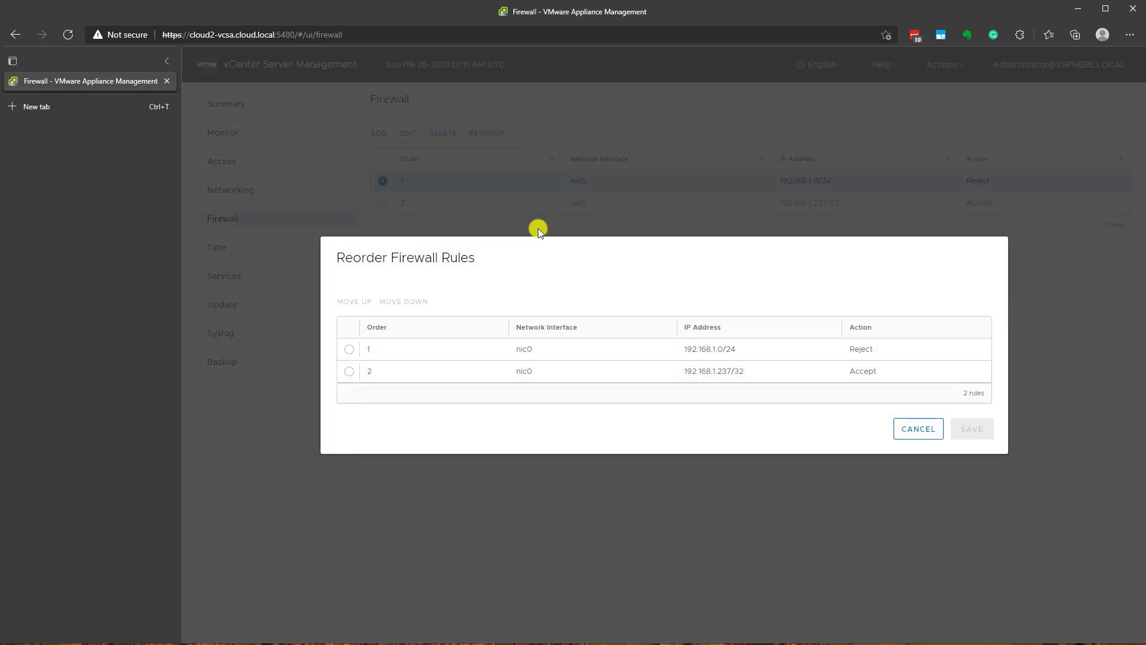
left_click(349, 371)
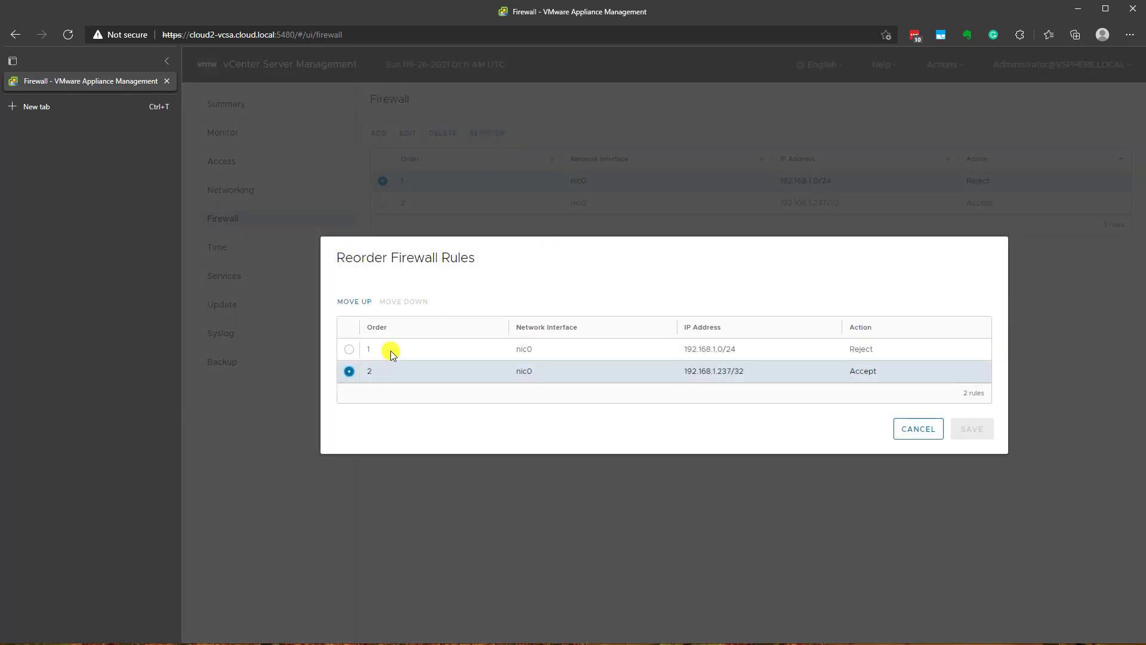
left_click(366, 302)
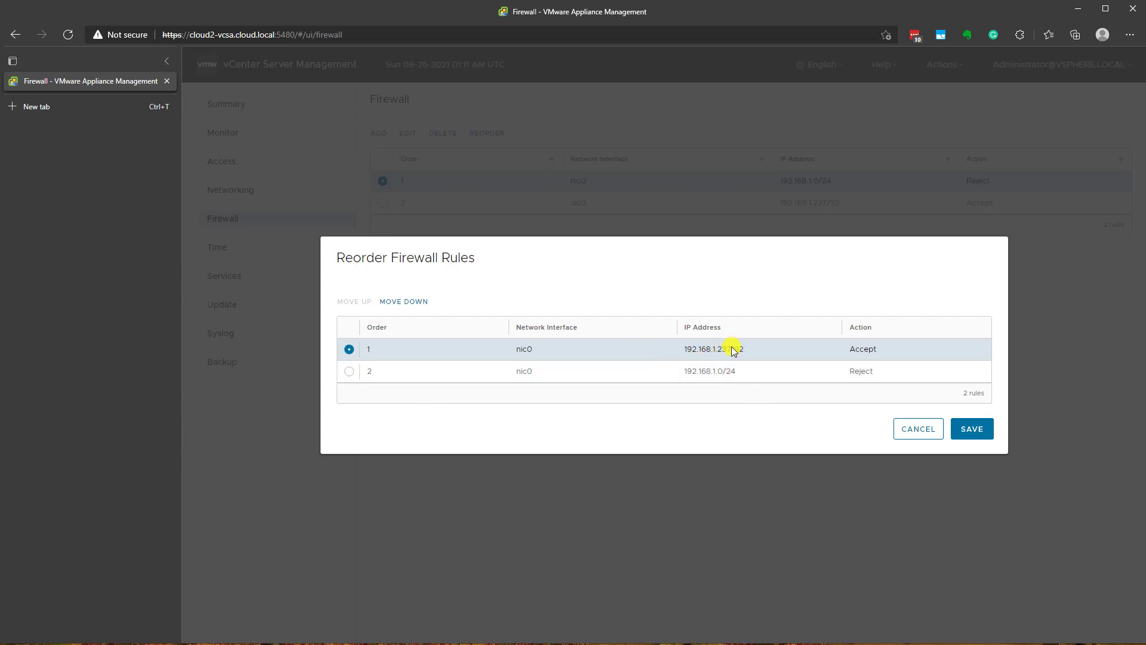
left_click_drag(716, 353, 733, 354)
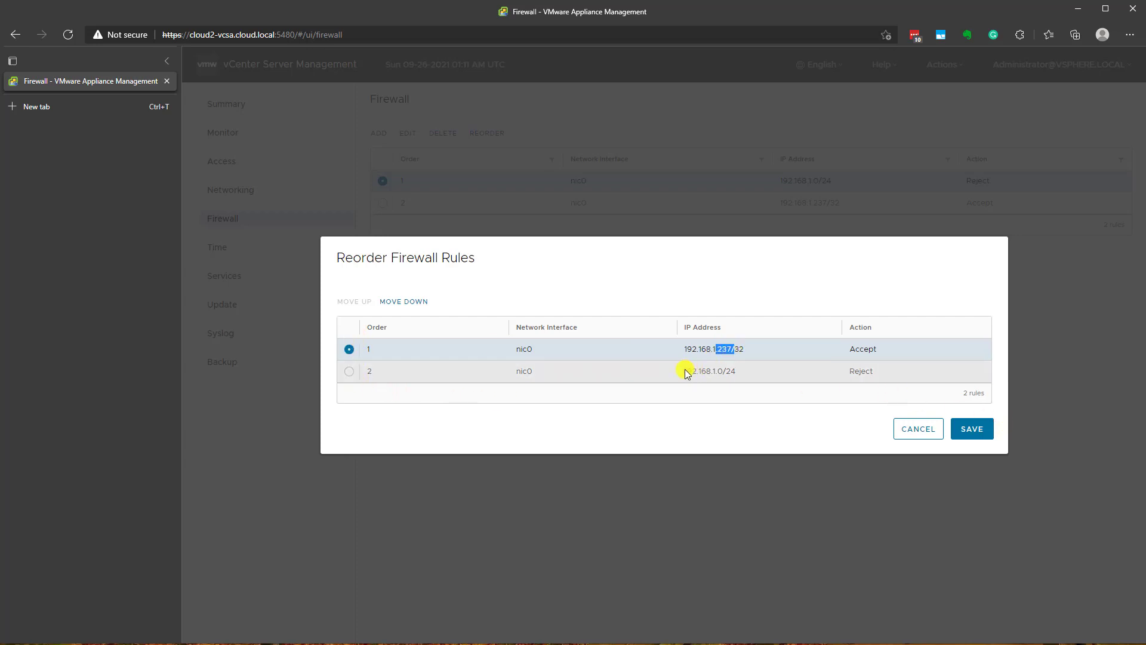
left_click_drag(686, 370, 750, 375)
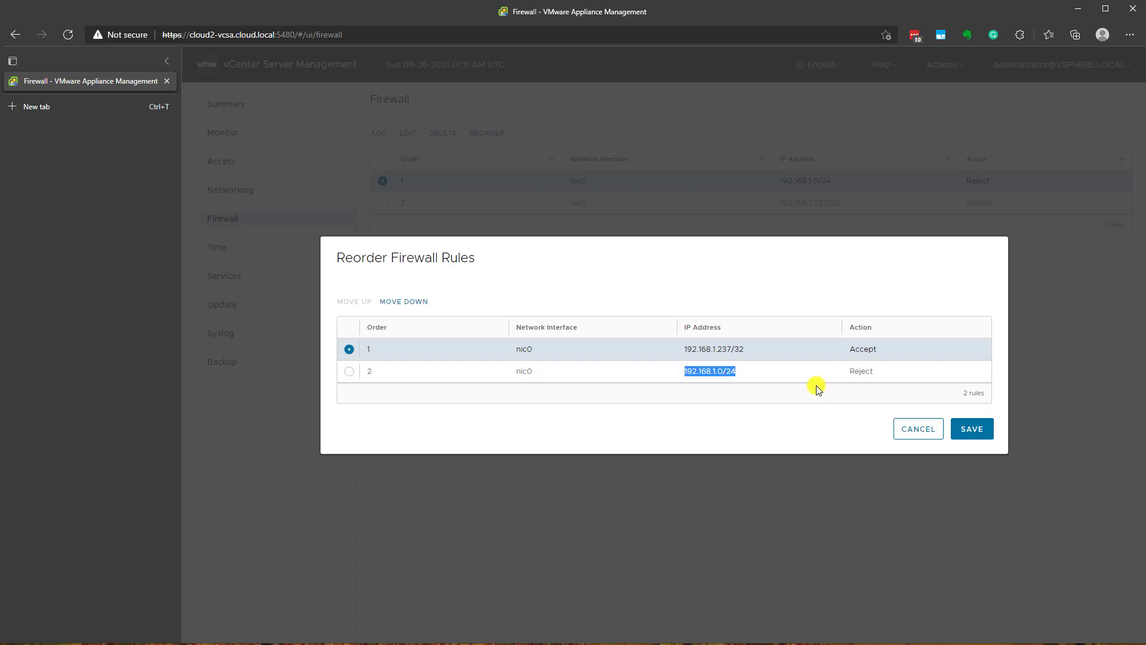
left_click(978, 429)
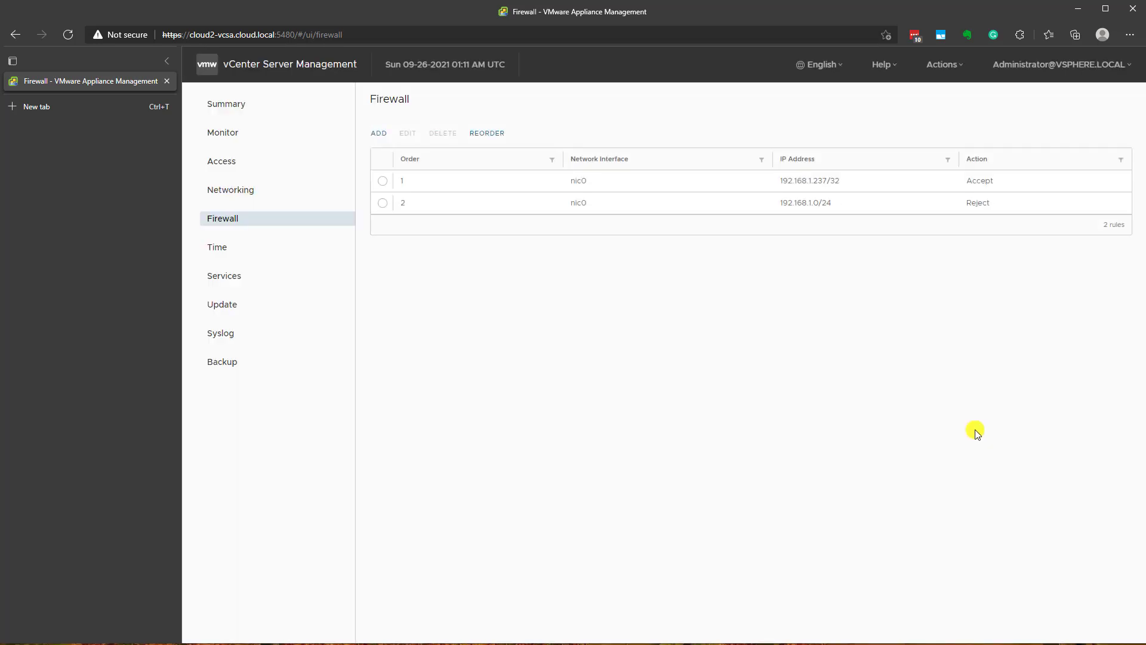
Step: Verify Edge on the workstation loads the vSphere welcome page, then return to the Firewall list
key("alt+Tab")
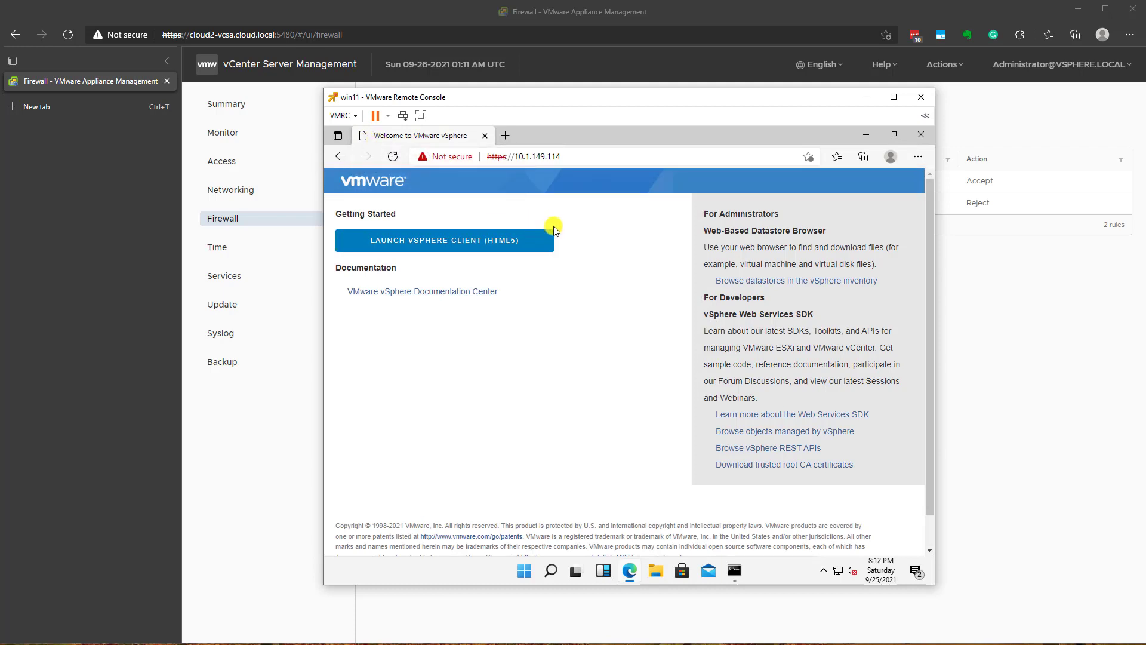
left_click(1008, 341)
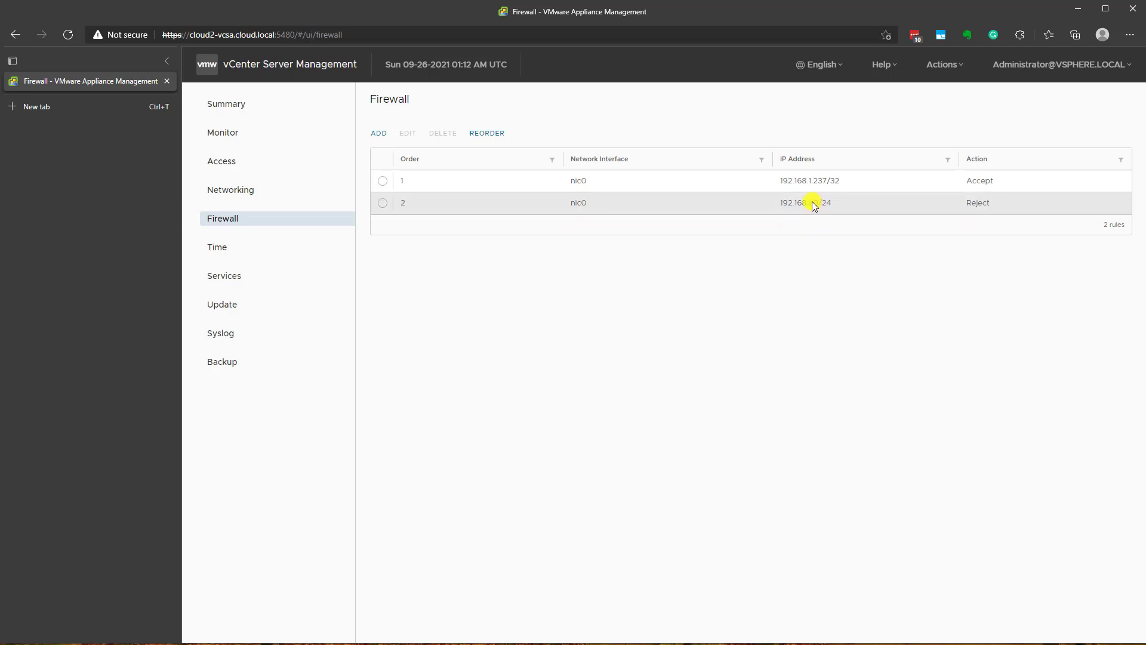
left_click(799, 204)
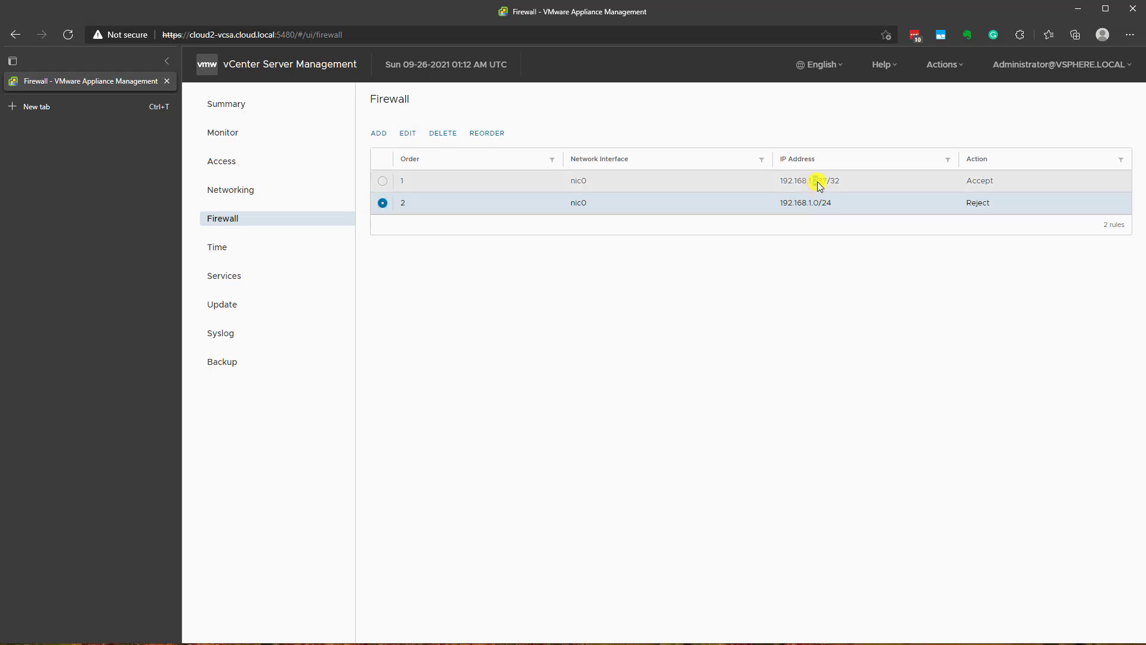
left_click_drag(813, 181, 827, 185)
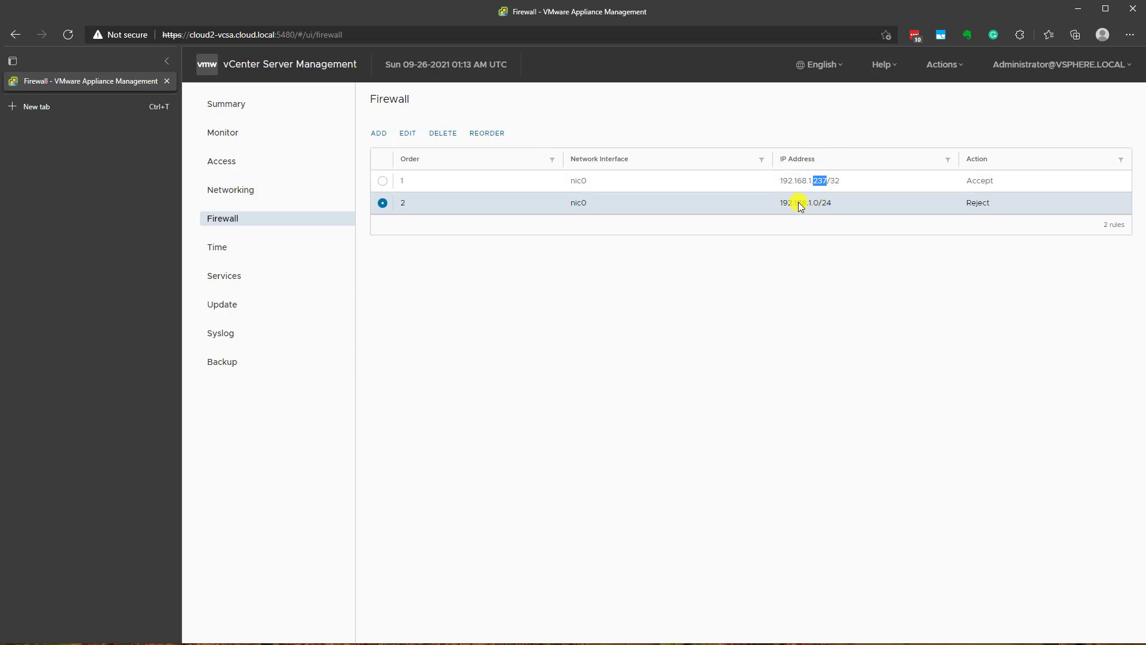
left_click_drag(781, 204, 834, 206)
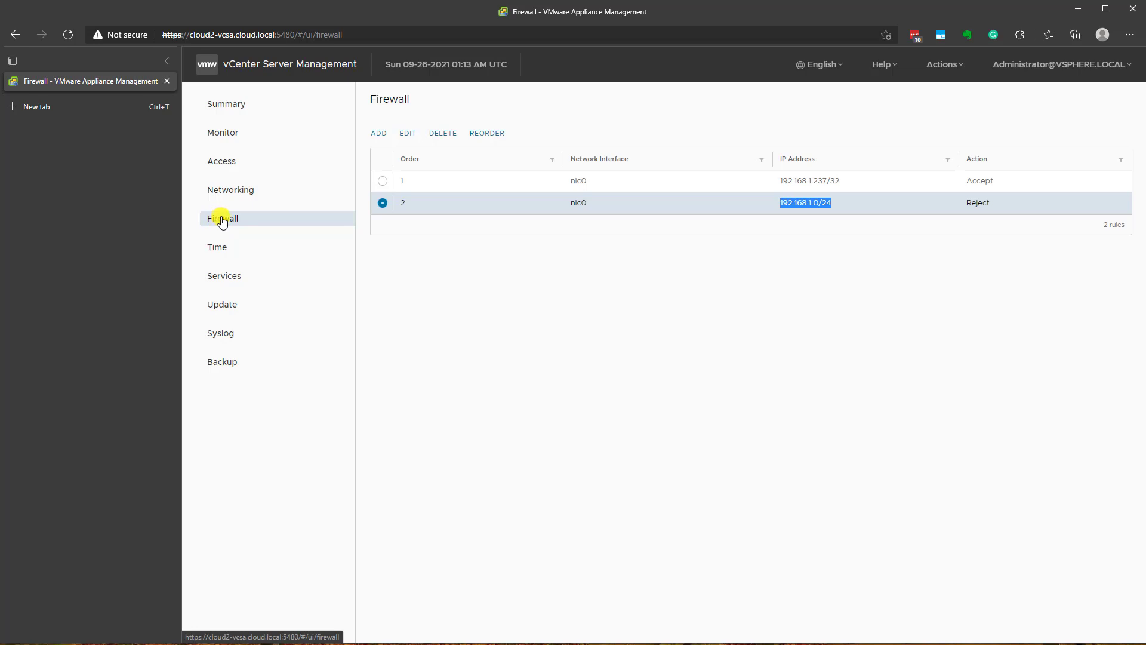
left_click(504, 314)
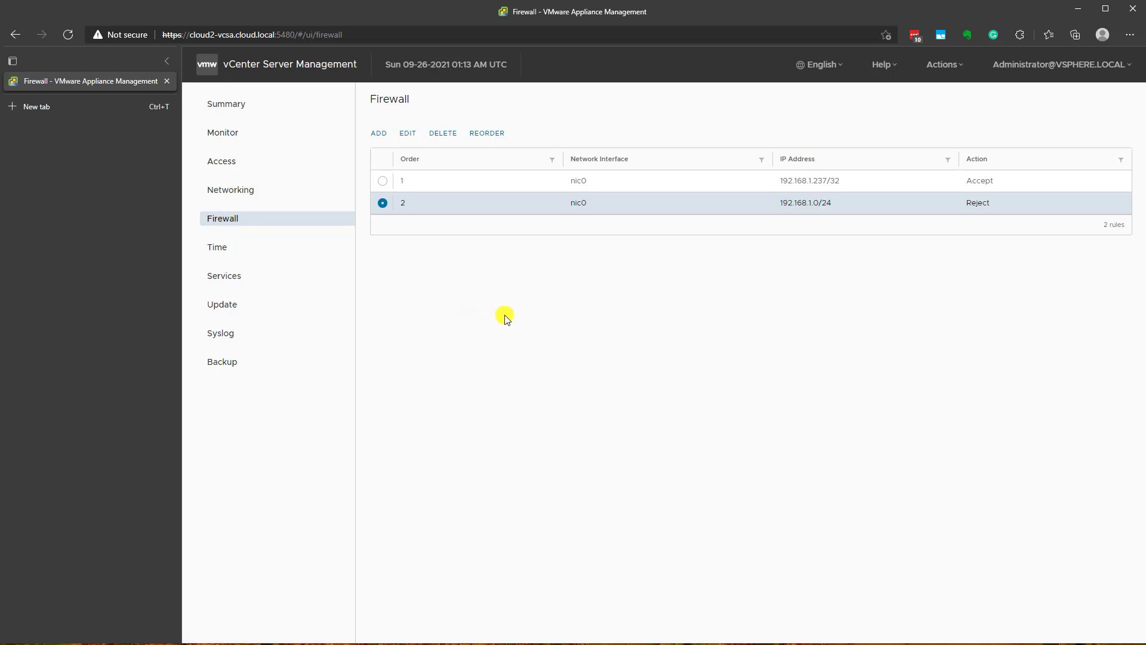